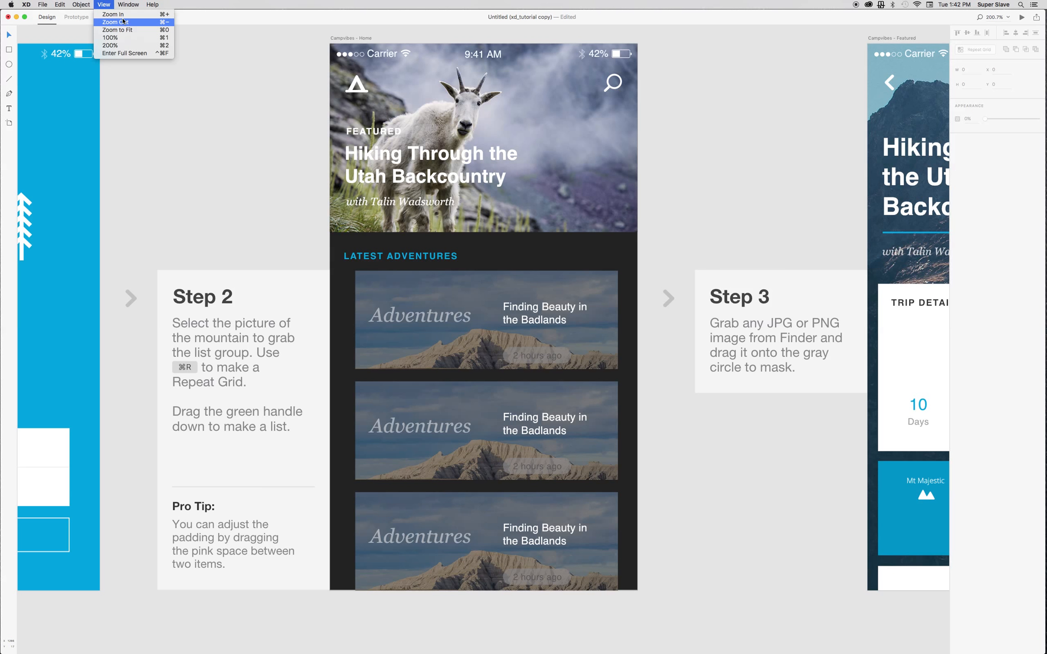
Zoom out from the Home artboard to 100% to view the neighbouring Campvibes artboards and tutorial steps.
left_click(122, 21)
key("super+minus")
key("super+minus")
key("super+minus")
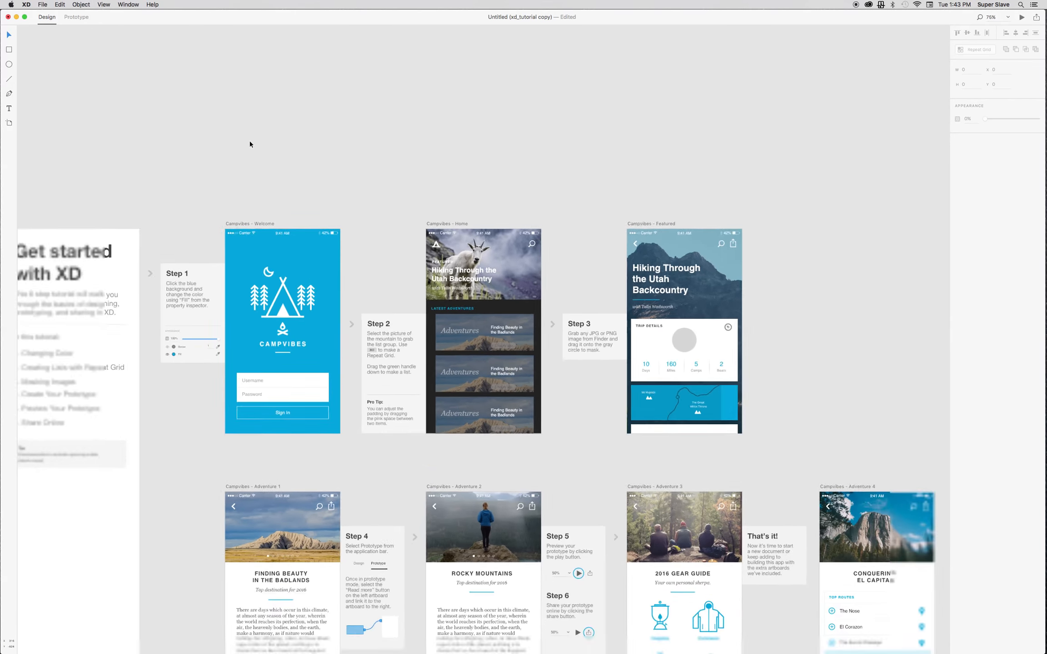
key("super+plus")
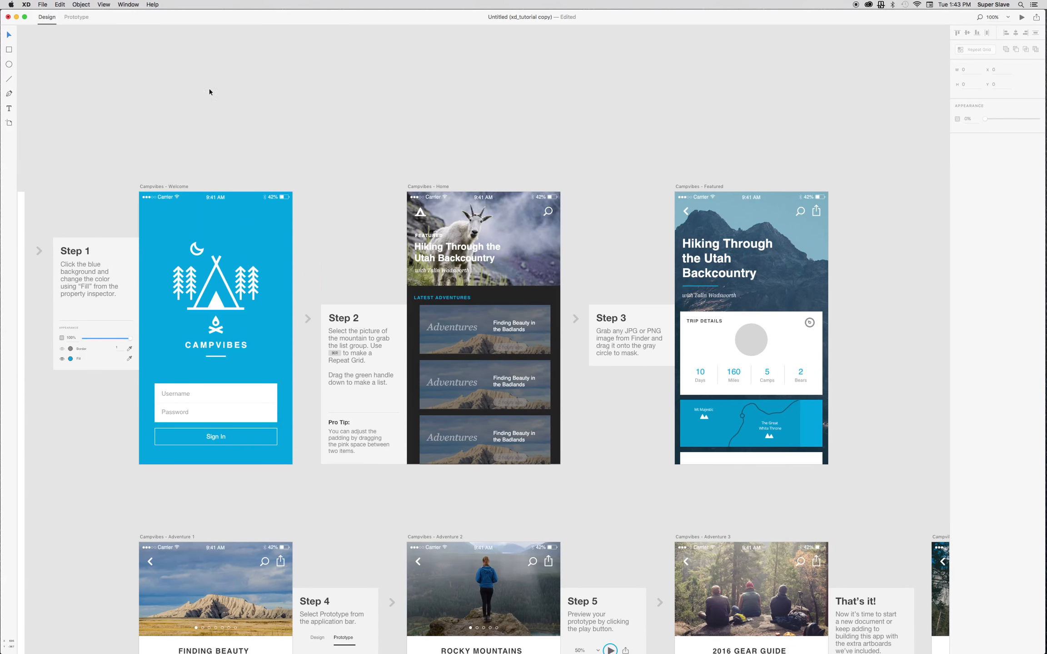
Step the canvas zoom between 75% and 100% several times, finishing at 100%, to compare the artboard views.
left_click(89, 5)
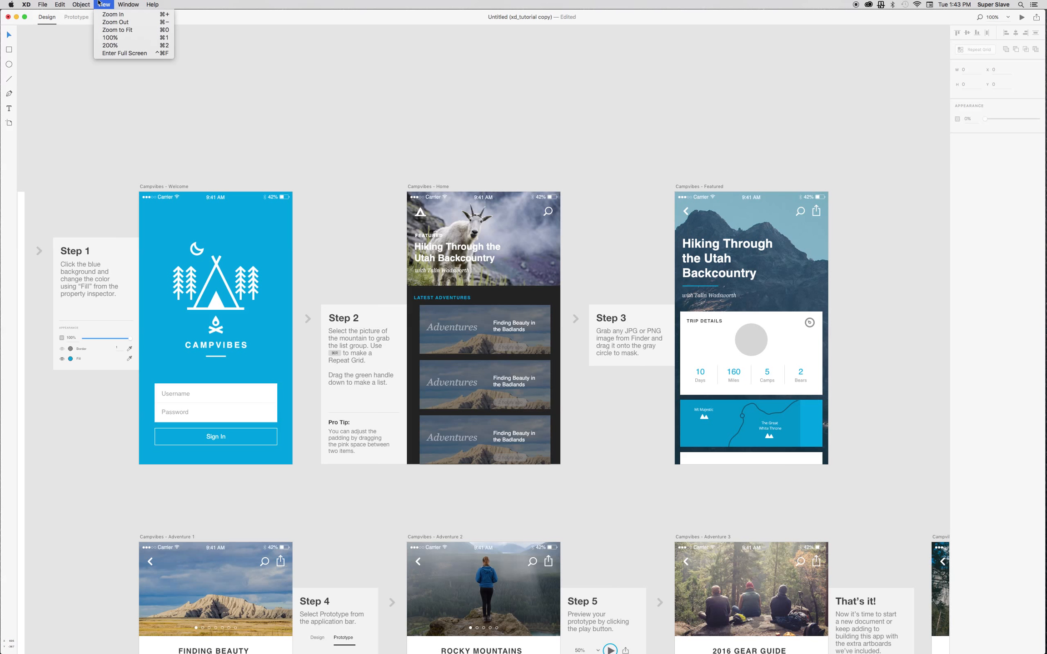
key("super+minus")
key("super+equal")
key("super+minus")
key("super+equal")
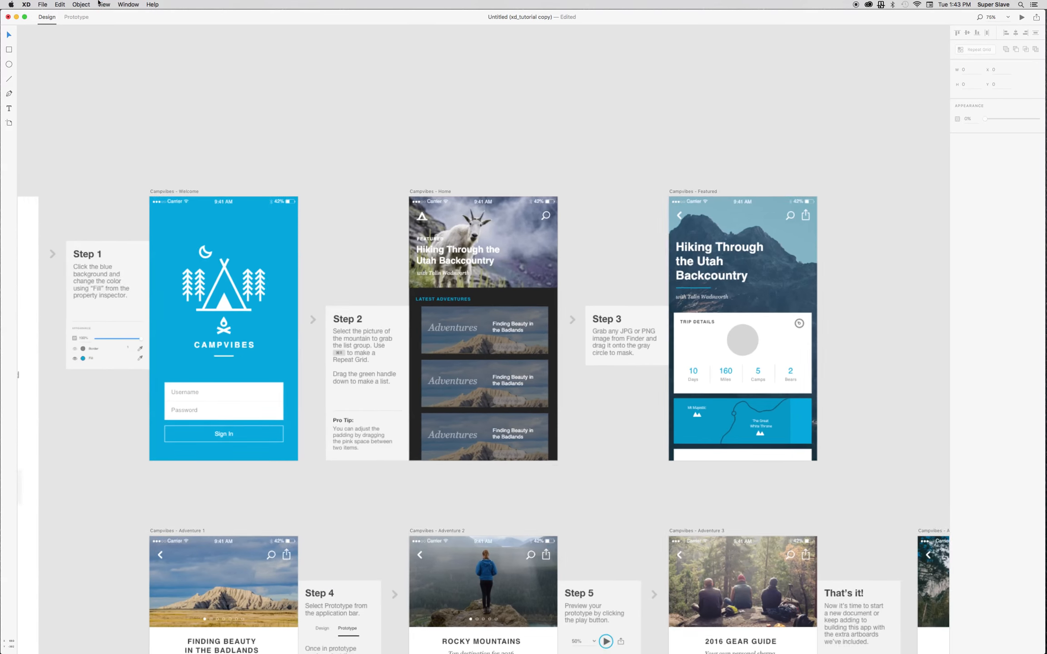
key("super+minus")
key("super+equal")
key("super+equal")
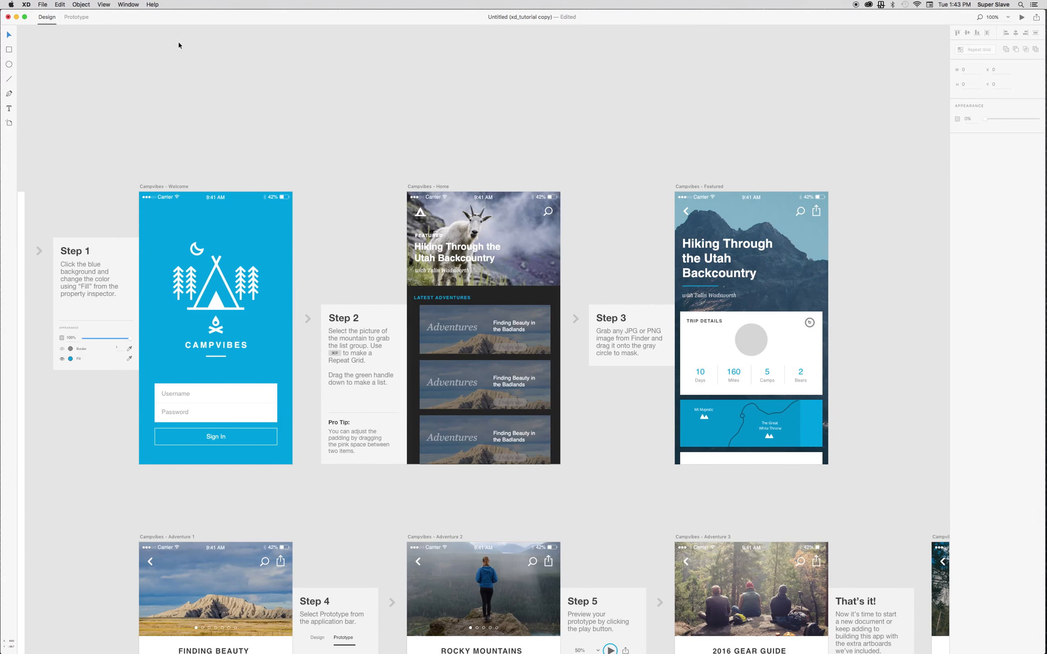
Switch to Photoshop and use the Zoom tool to magnify the white "text here" rectangle, then zoom back out to the whole canvas.
key("super+Tab")
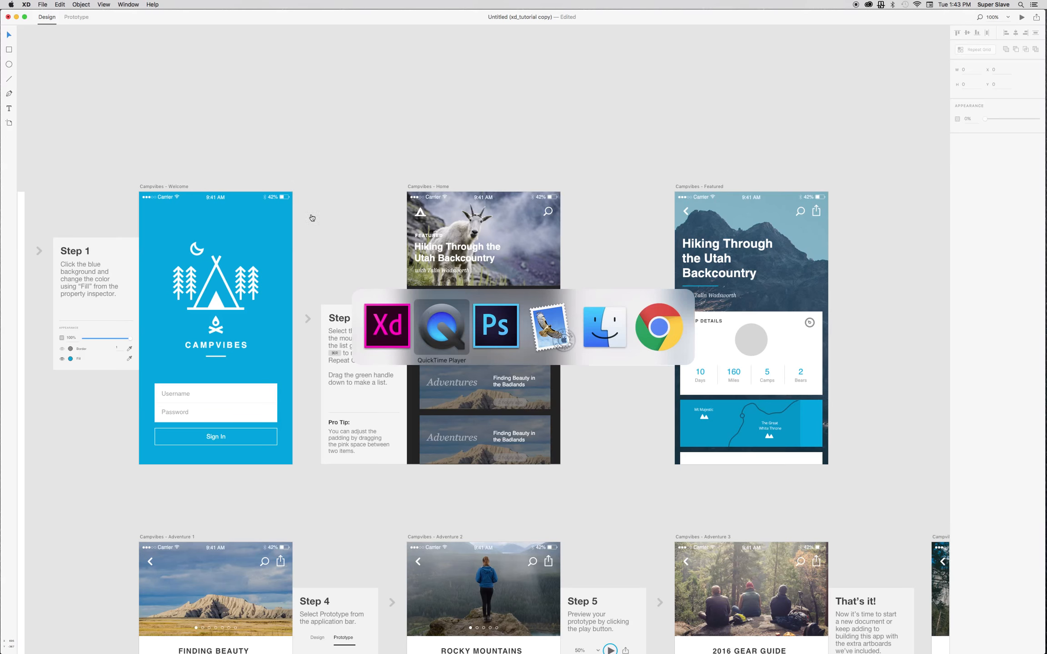
left_click(495, 327)
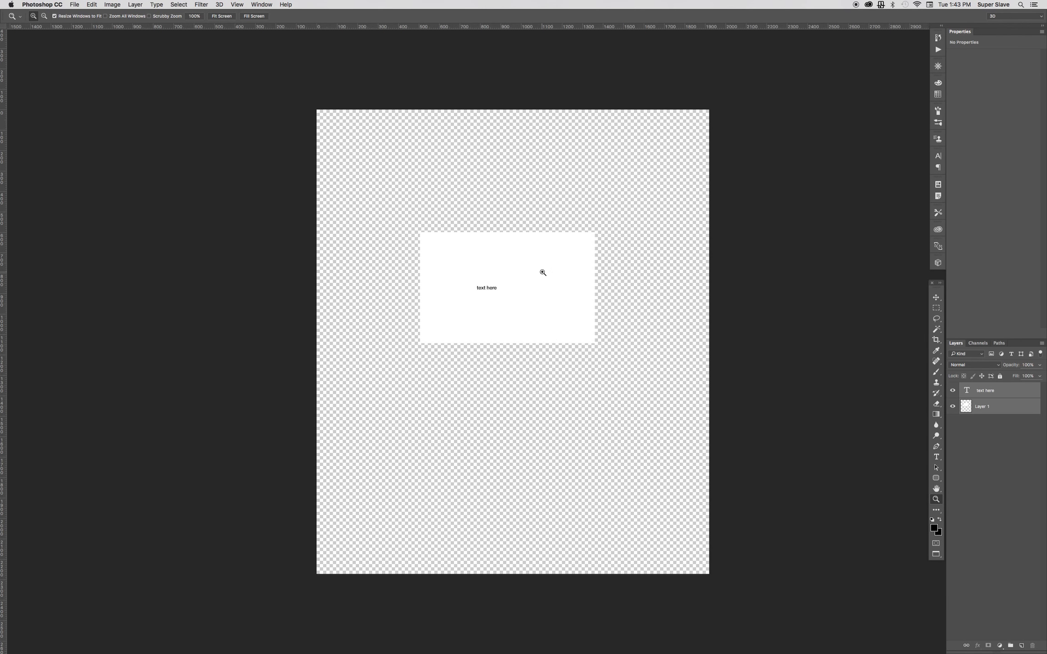
key("v")
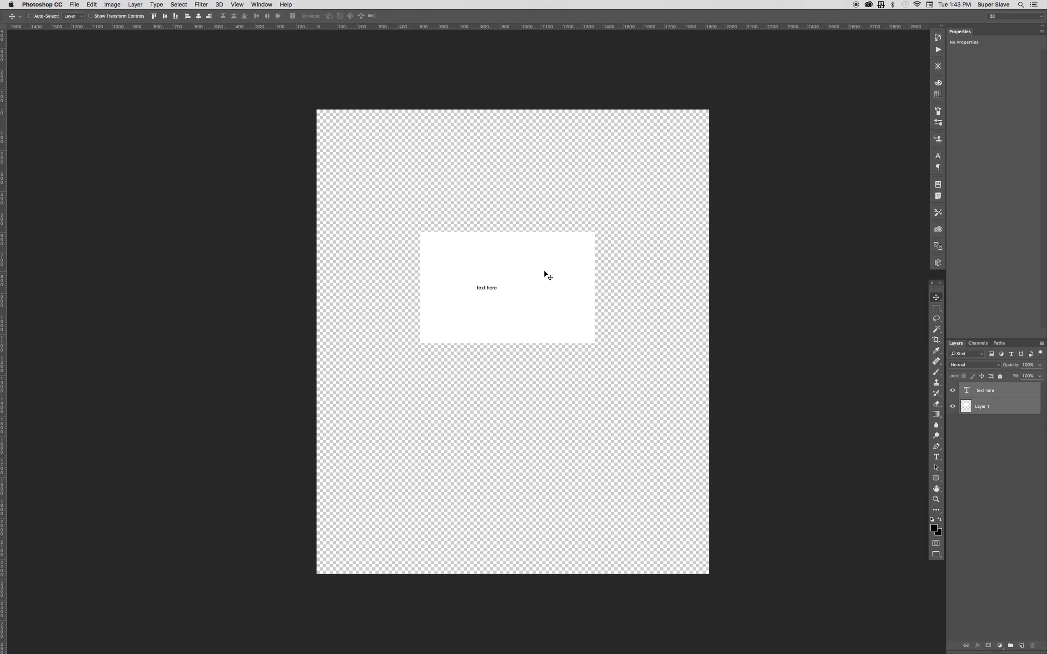
key("z")
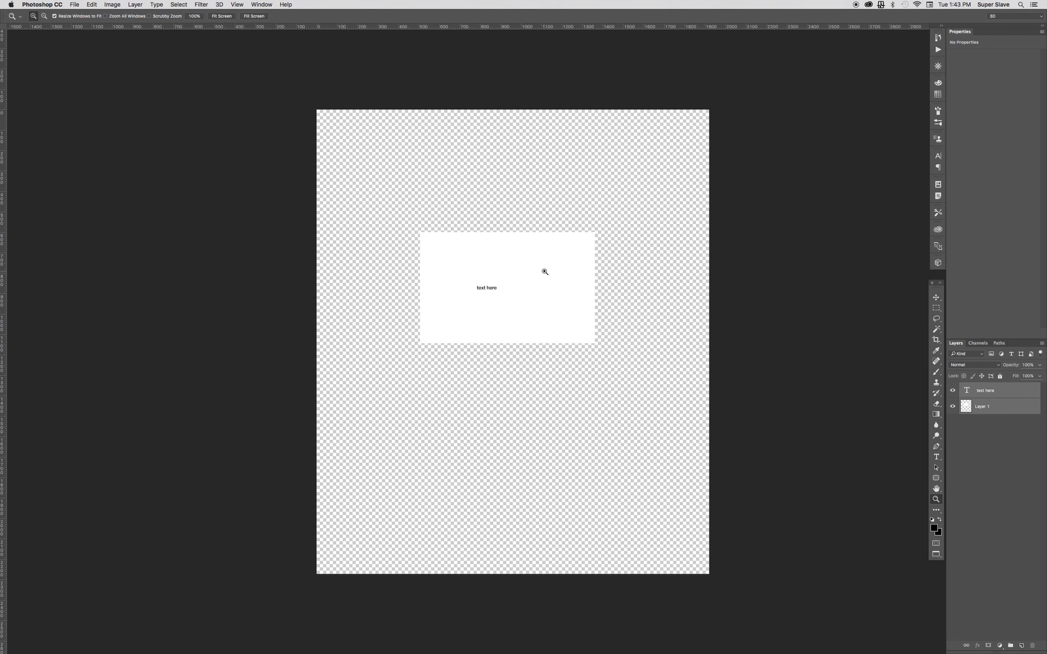
left_click(507, 280)
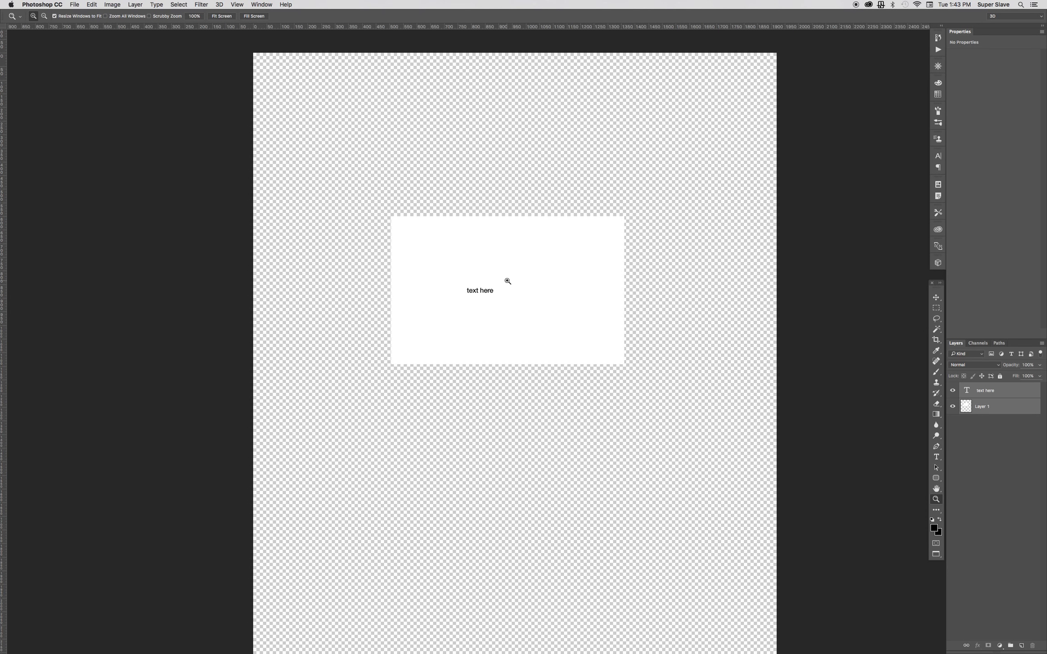
left_click(507, 282)
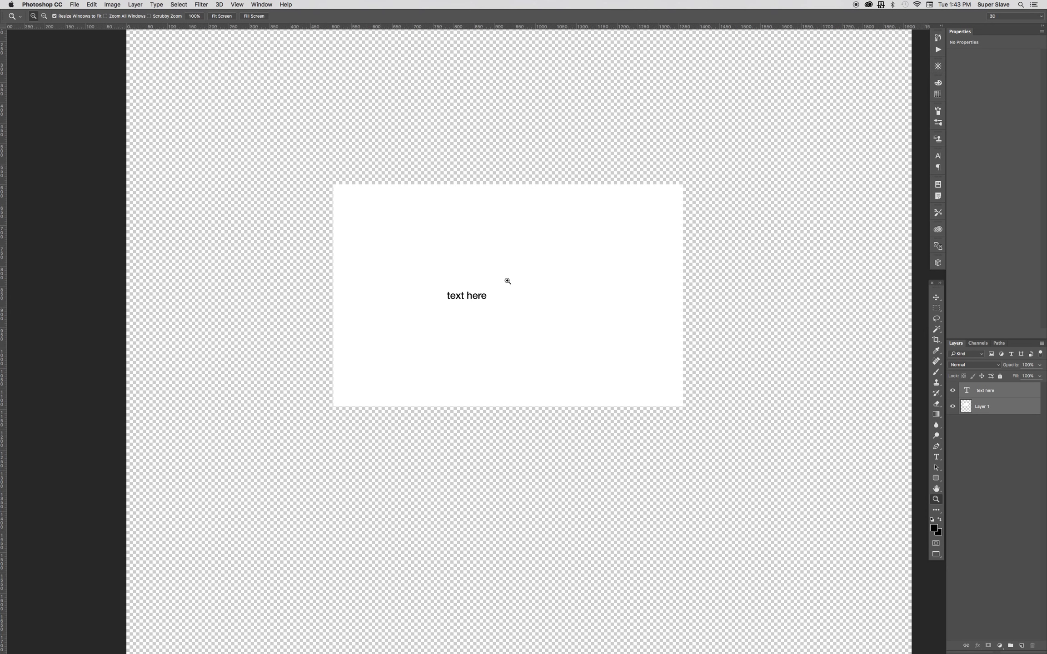
key("alt")
left_click(508, 282, "alt")
left_click(507, 281, "alt")
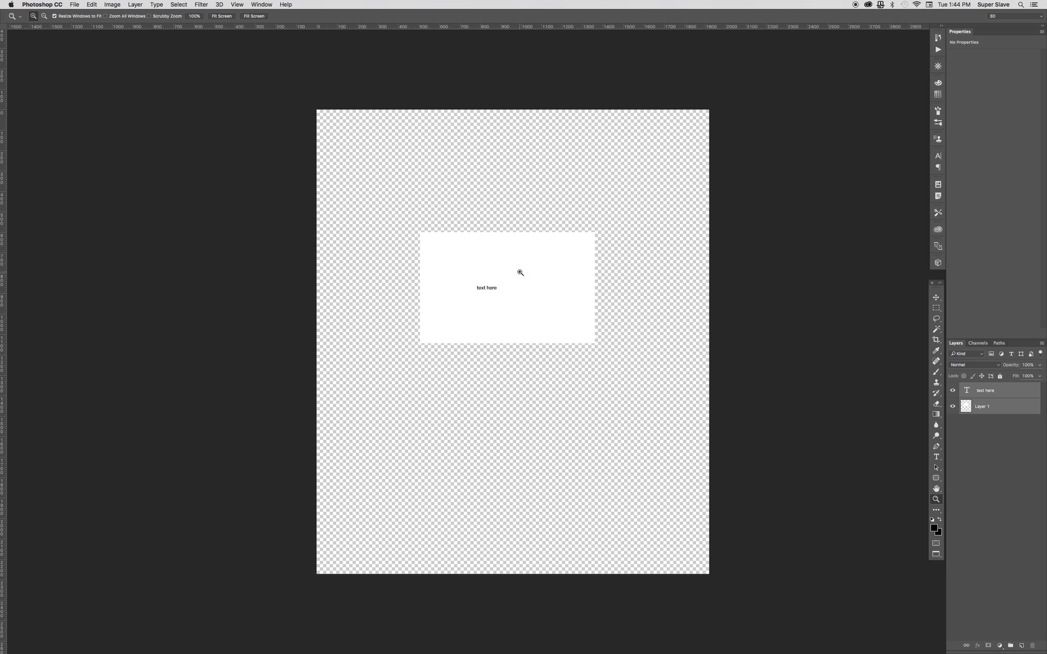
Zoom into a marquee around the white rectangle, zoom back out, and pan the document to recentre it.
left_click_drag(607, 210, 407, 369)
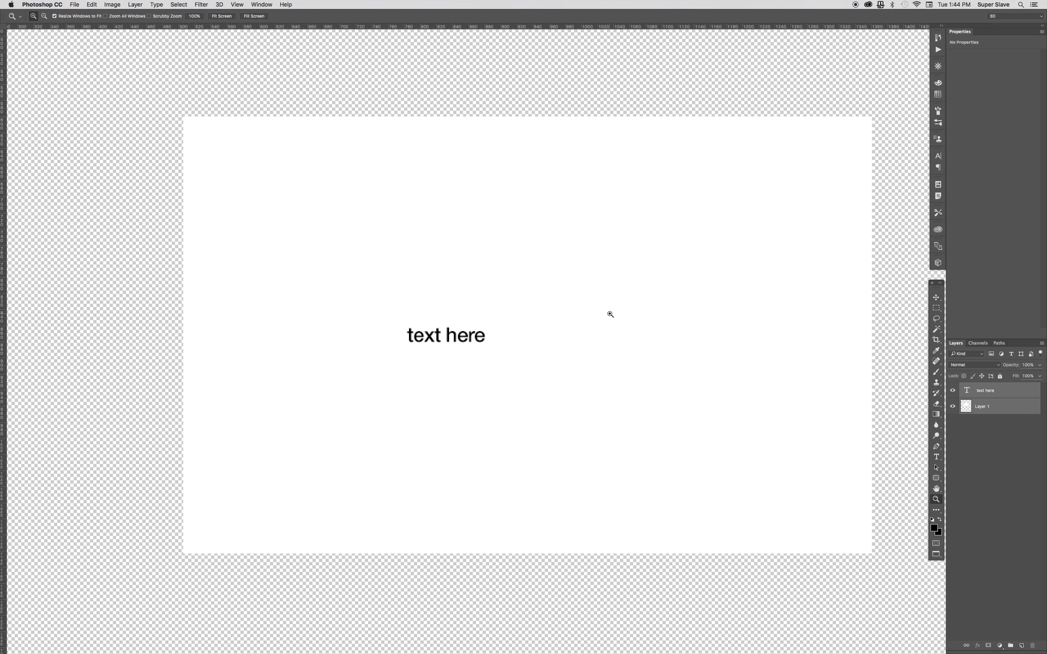
left_click(569, 314, "alt")
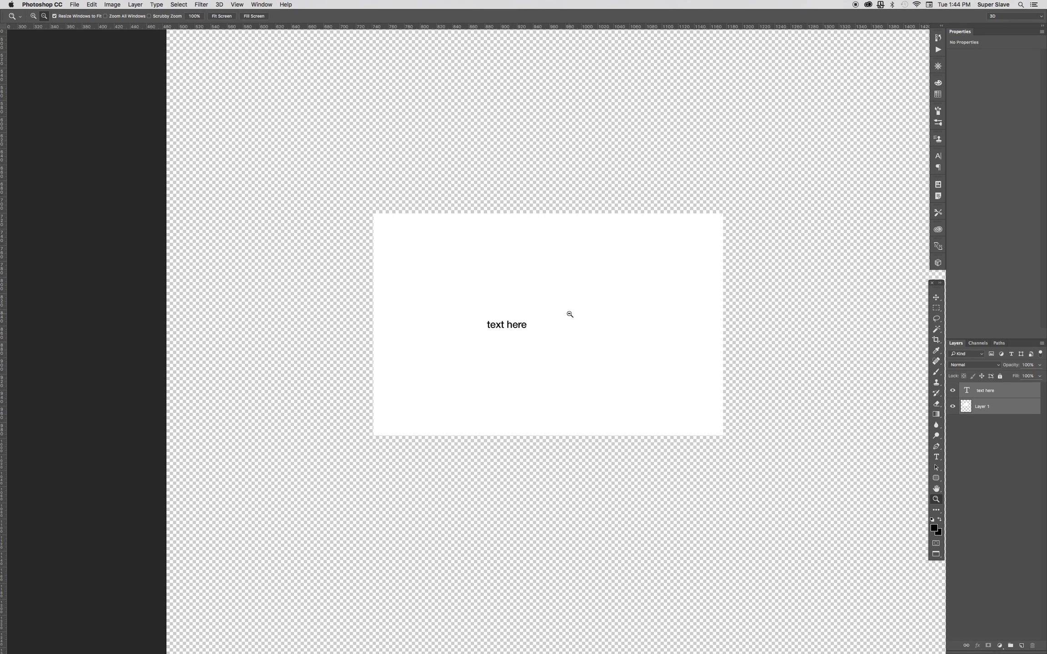
left_click(478, 278)
scroll(472, 273, "right", 5)
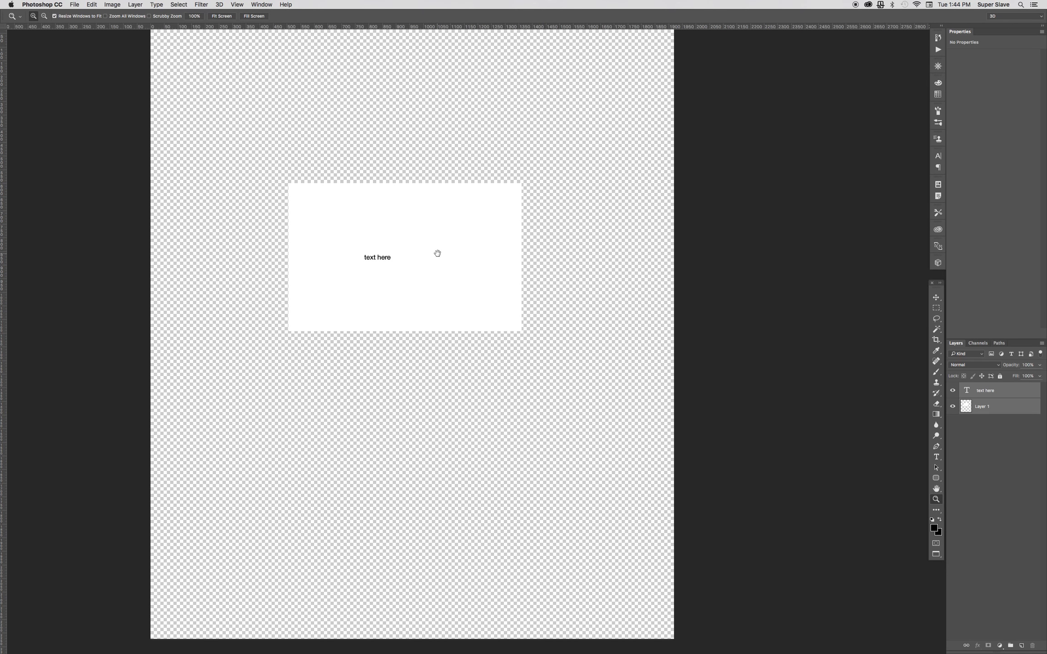
left_click_drag(437, 250, 499, 289)
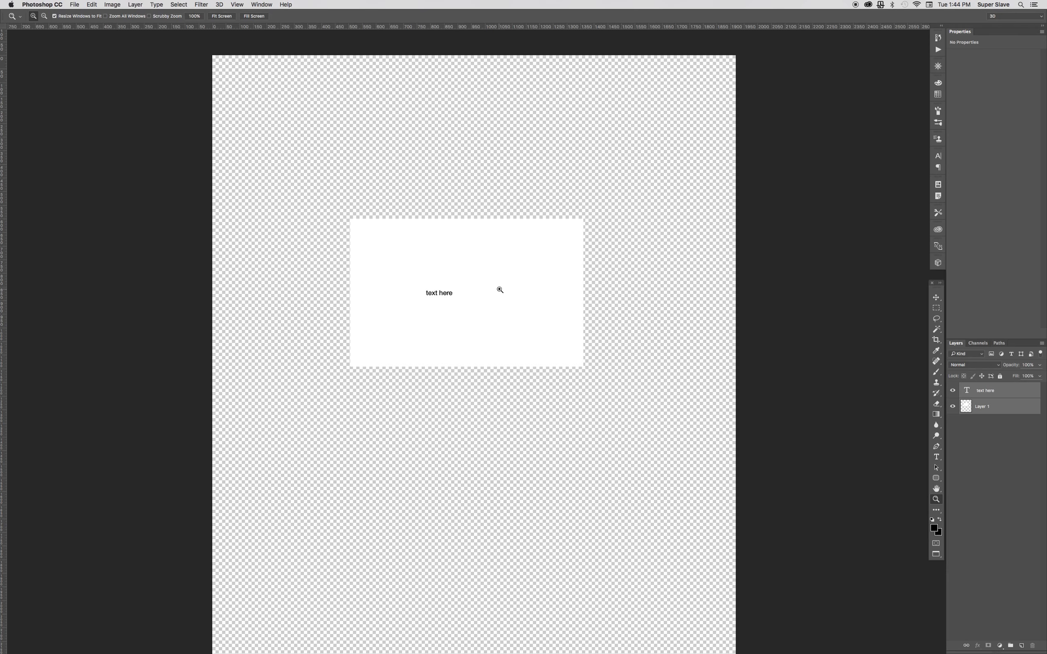
Switch to Adobe XD and pan the canvas around the Campvibes artboards with the hand.
key("super+Tab")
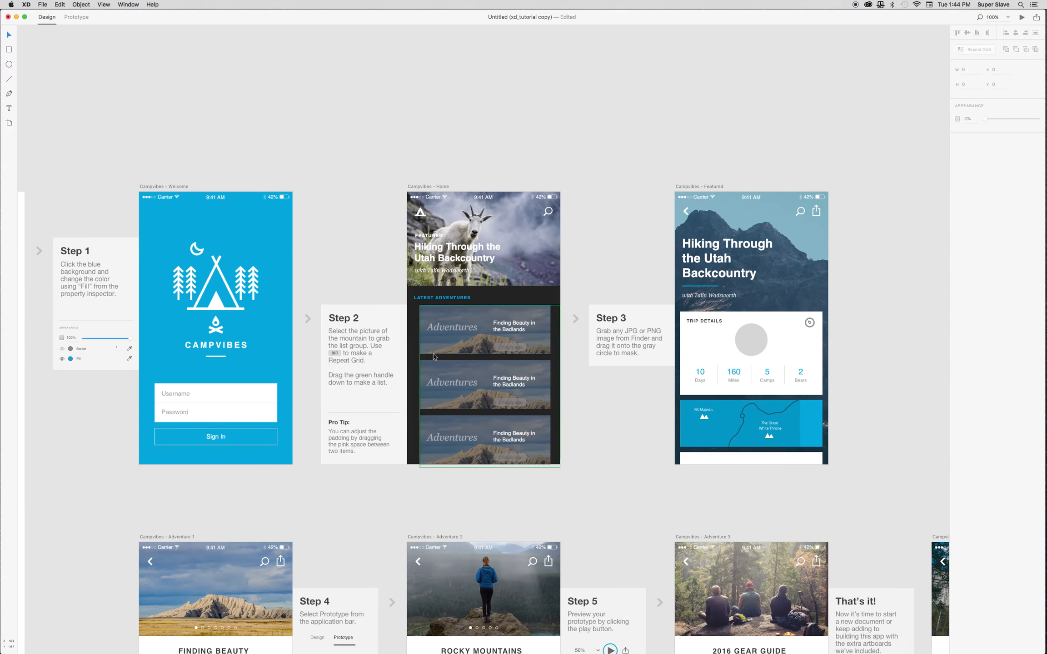
key("super+Tab")
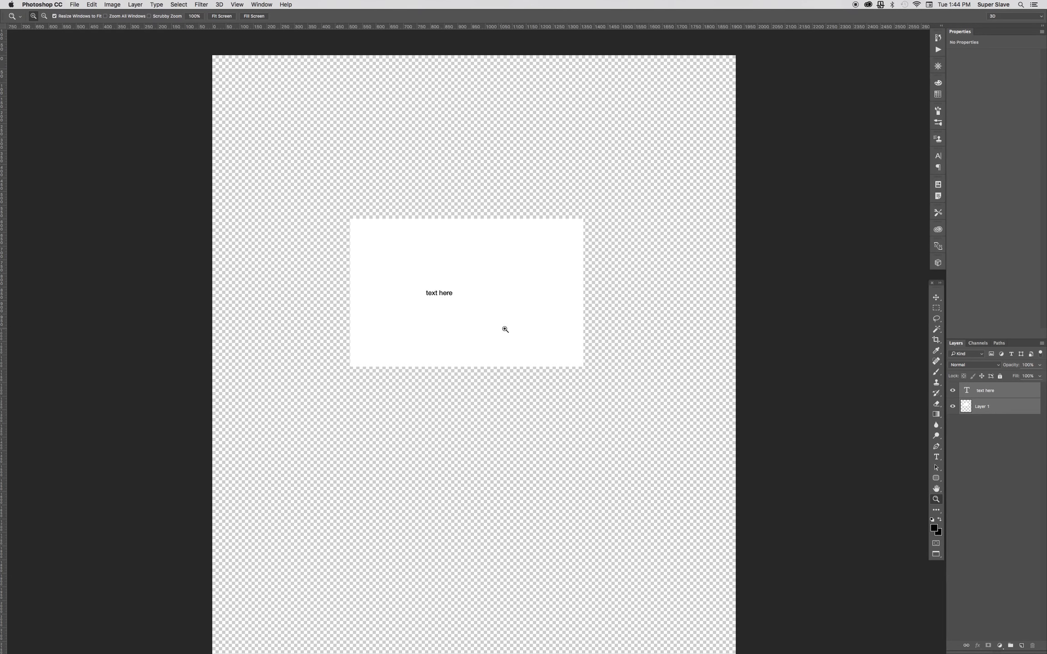
key("super+Tab")
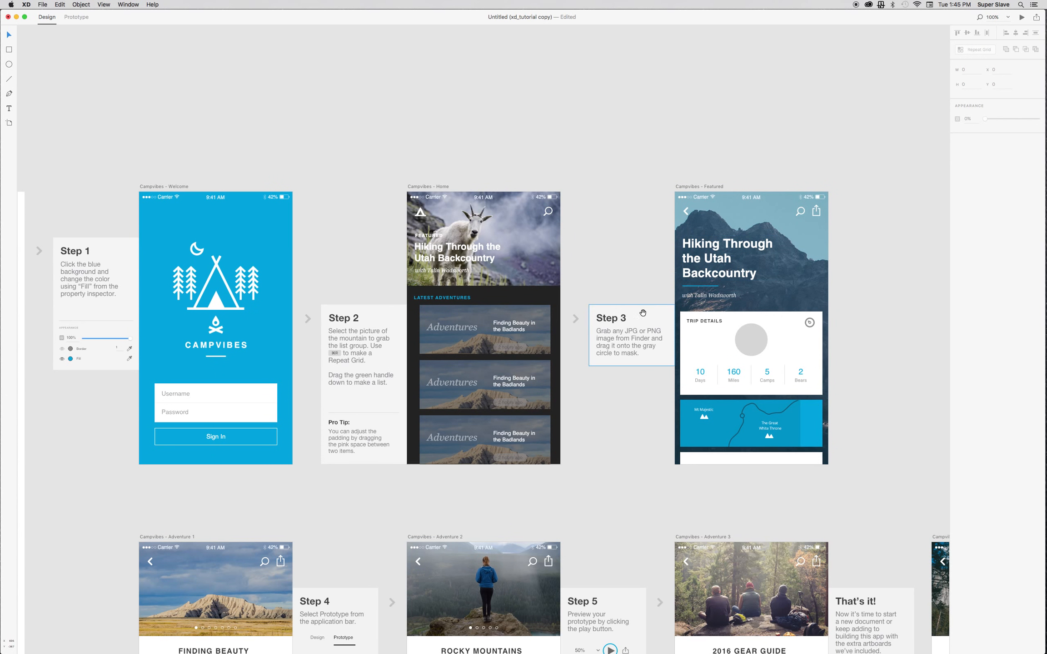
left_click_drag(629, 276, 575, 219)
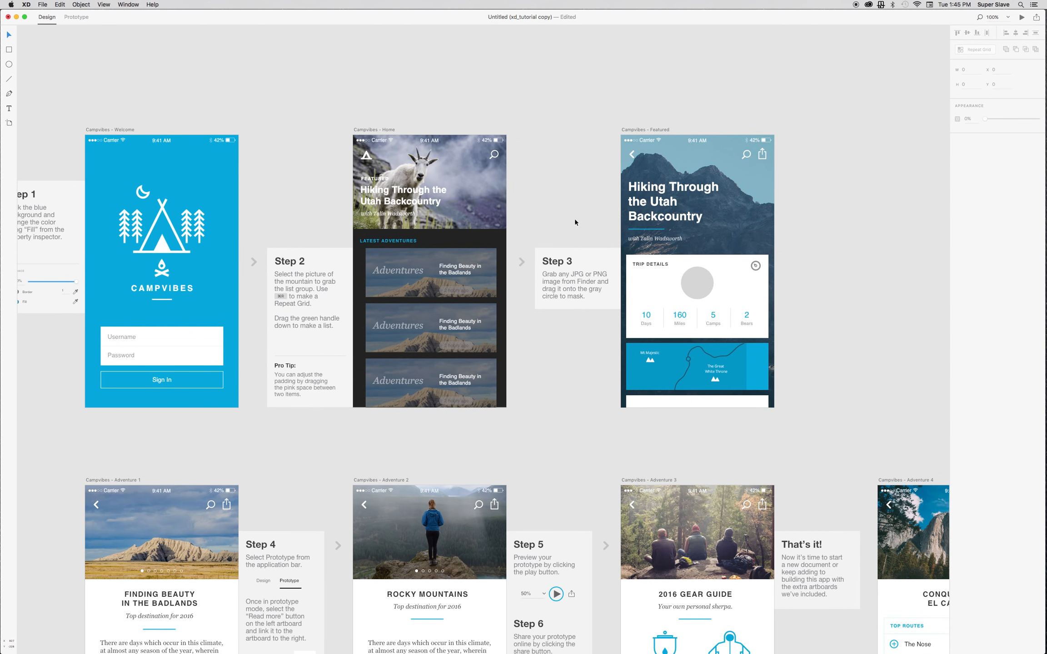
left_click_drag(574, 218, 585, 219)
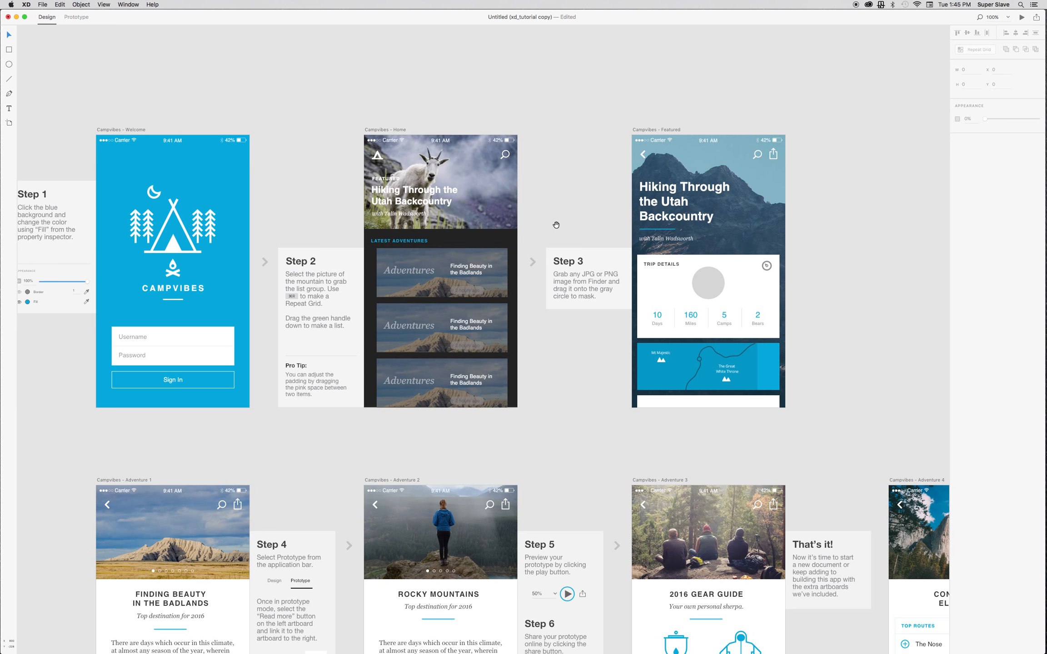
left_click_drag(554, 226, 582, 257)
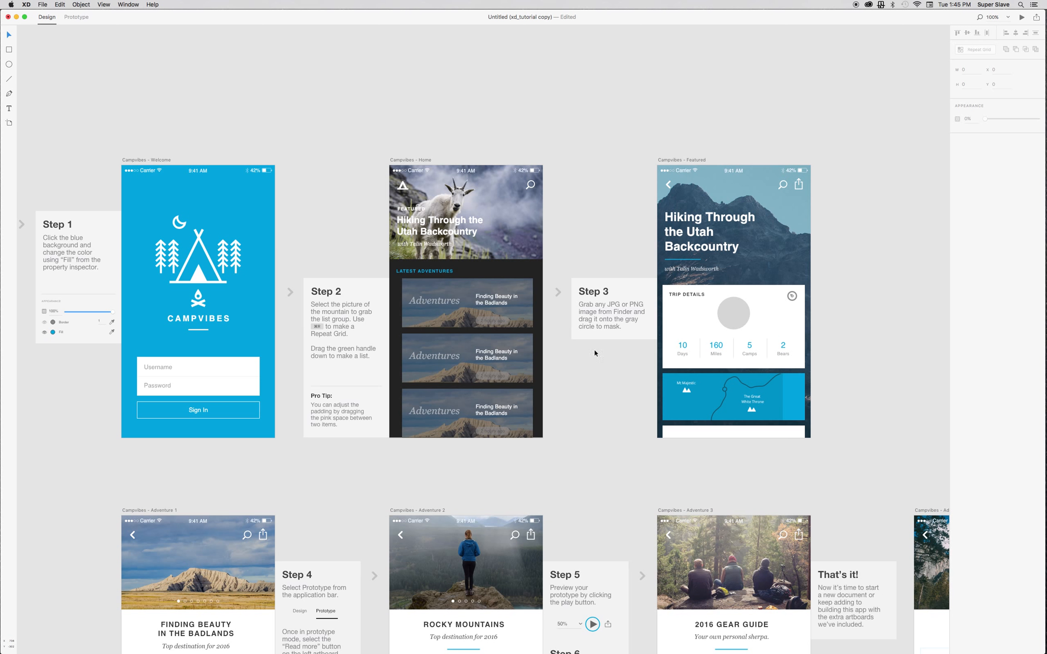
Switch to Photoshop and, with the Move tool active, zoom in and out around the "text here" rectangle and pan to centre it.
key("super+Tab")
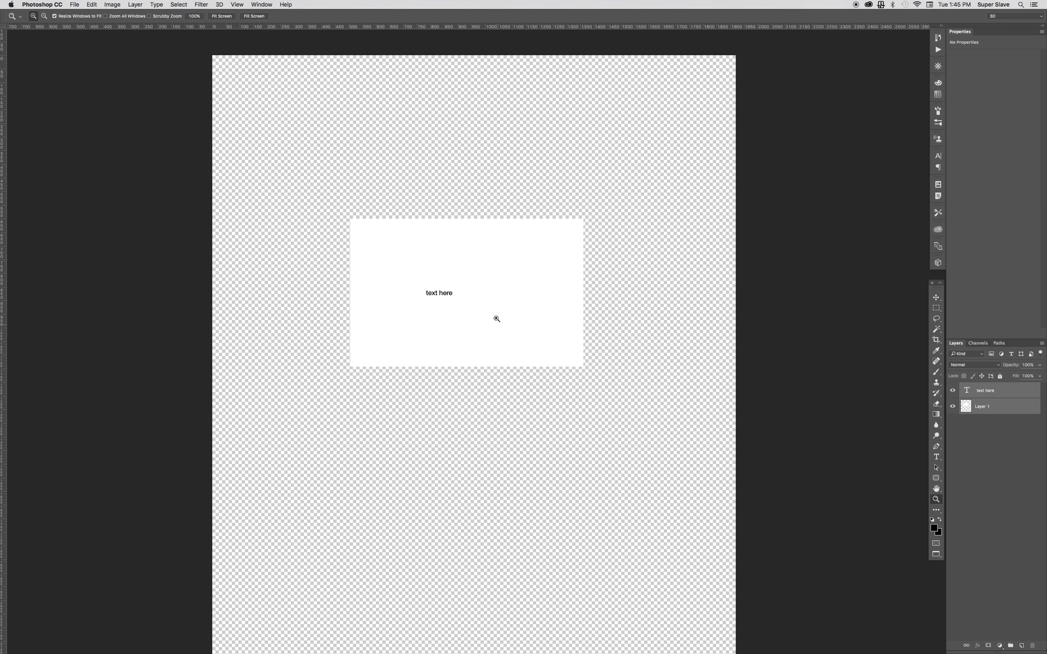
key("v")
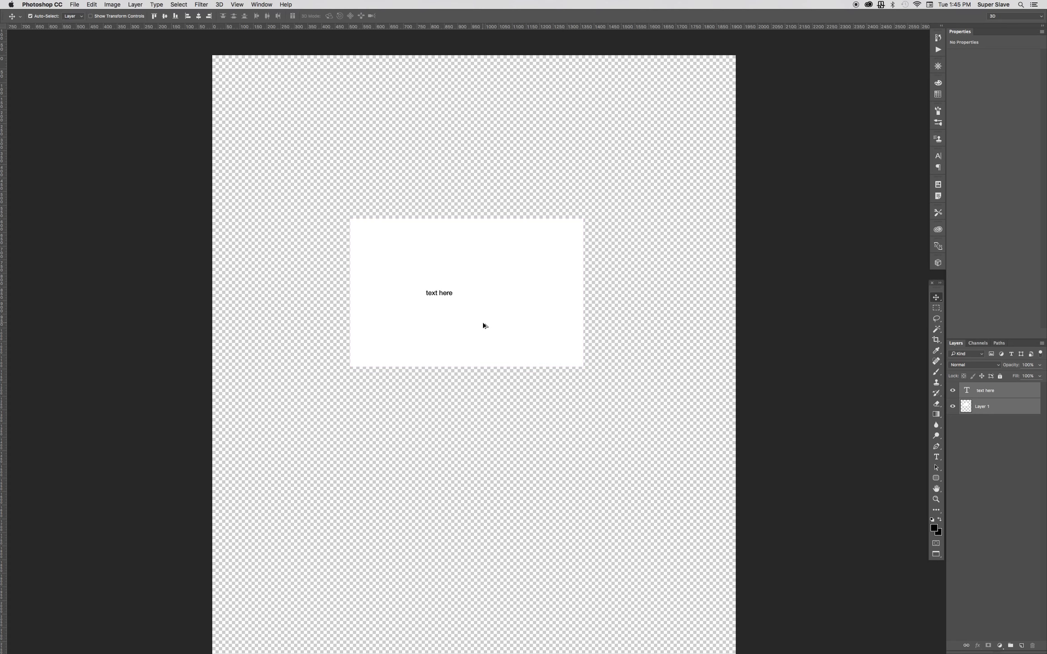
scroll(483, 326, "down", 4)
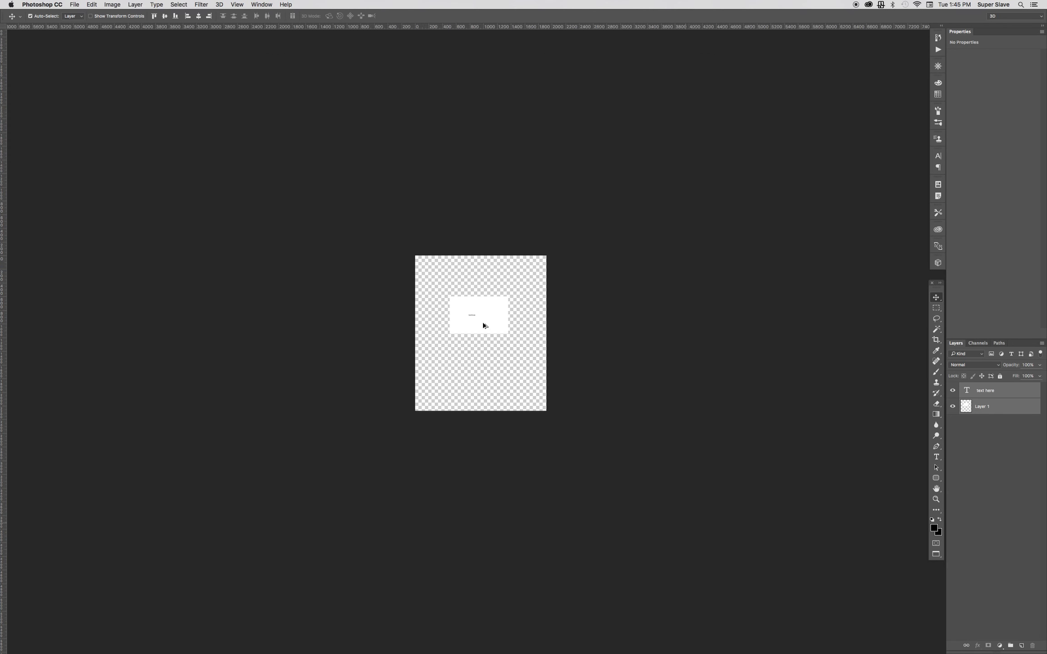
scroll(483, 325, "up", 2)
scroll(483, 326, "up", 5)
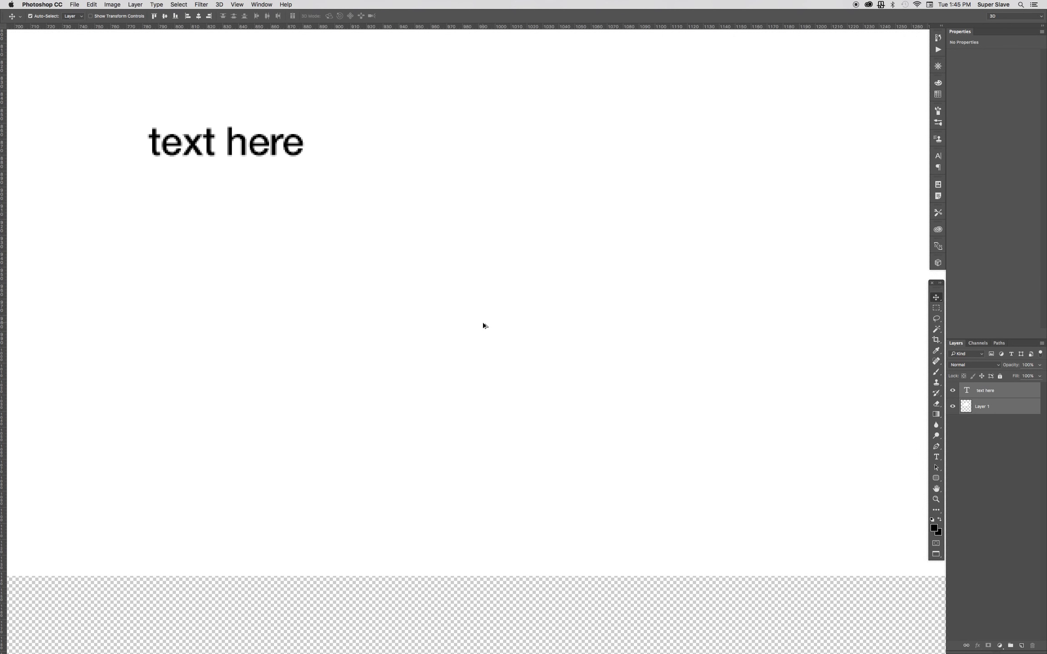
scroll(483, 325, "down", 5)
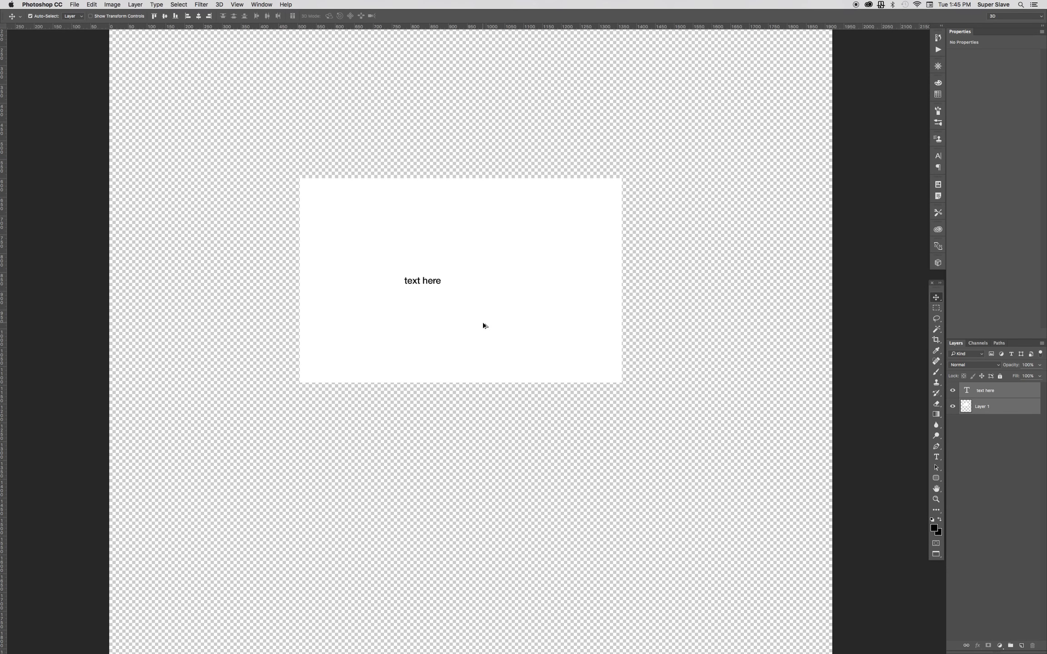
scroll(482, 326, "down", 1)
scroll(483, 326, "up", 4)
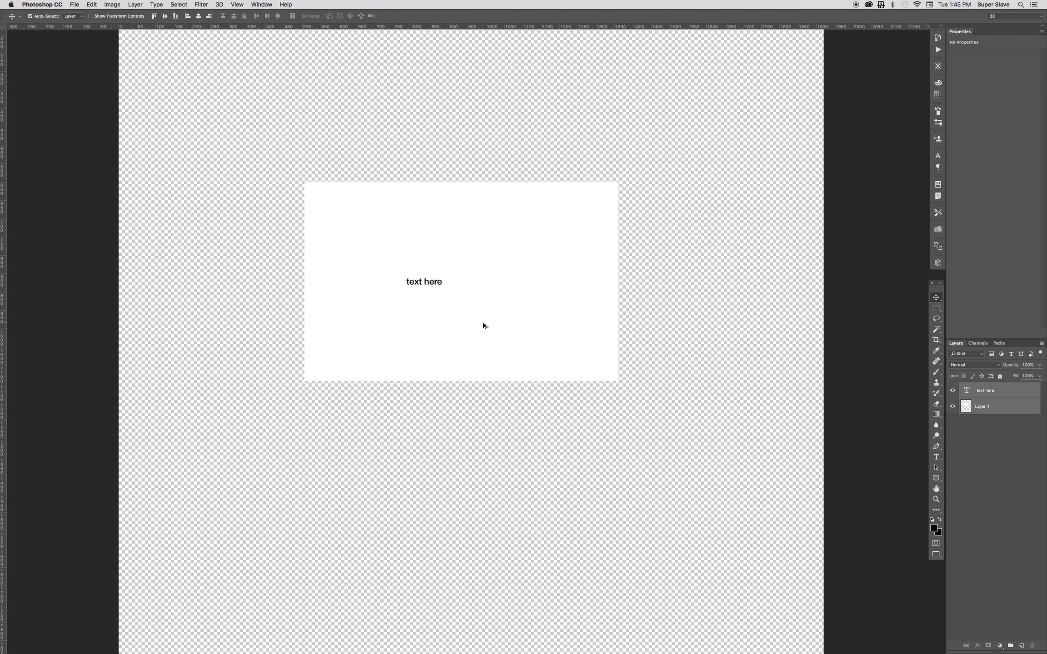
scroll(483, 325, "up", 1)
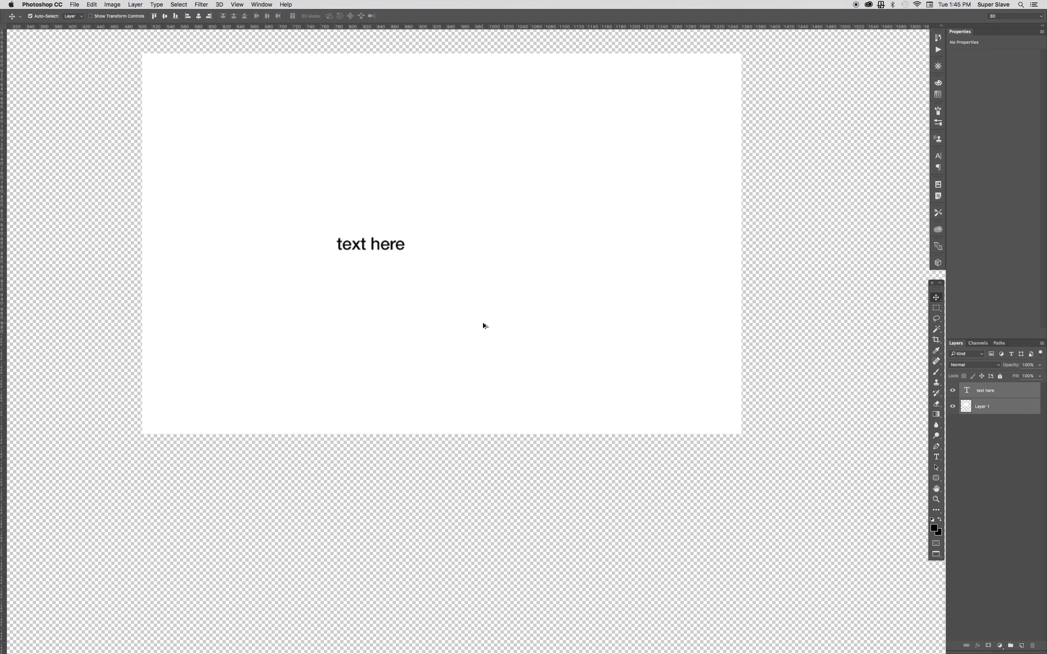
scroll(483, 325, "down", 3)
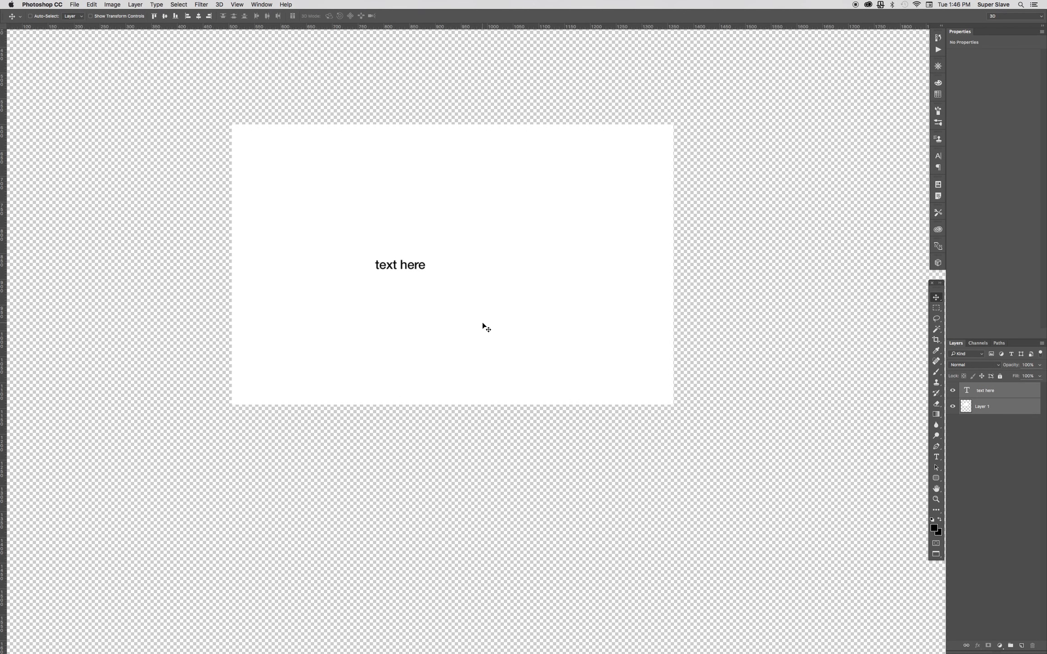
scroll(483, 324, "up", 5)
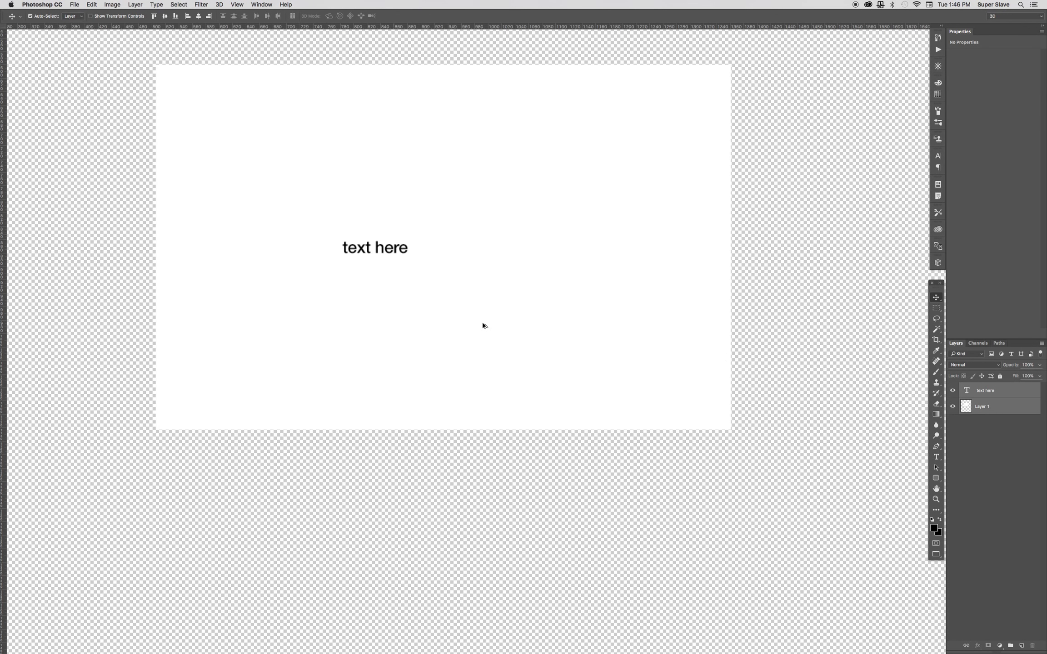
scroll(482, 324, "down", 5)
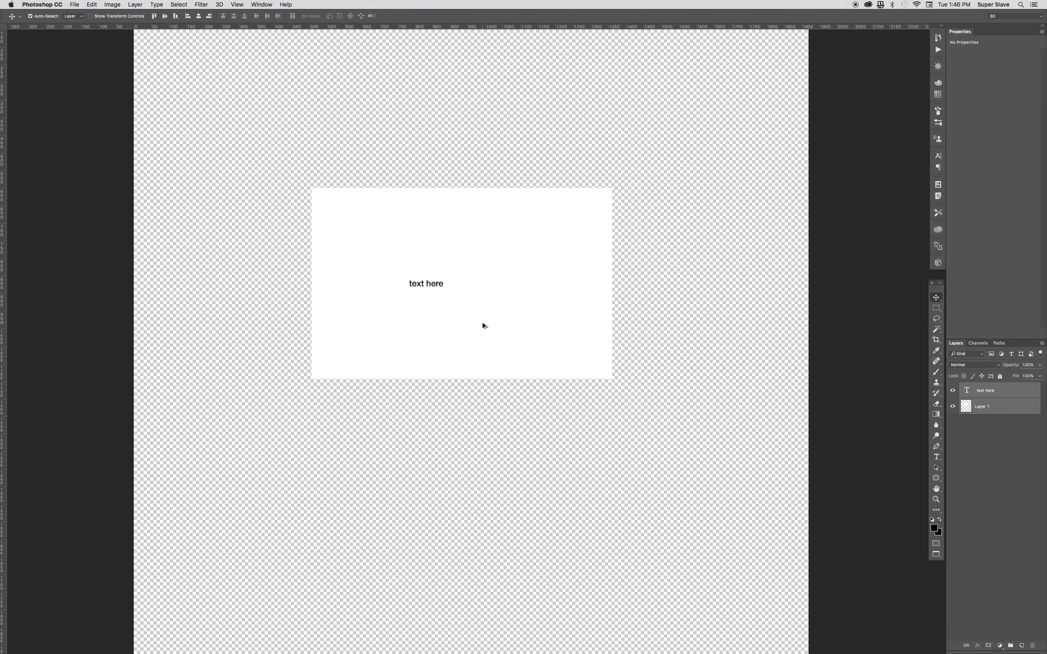
scroll(483, 325, "up", 5)
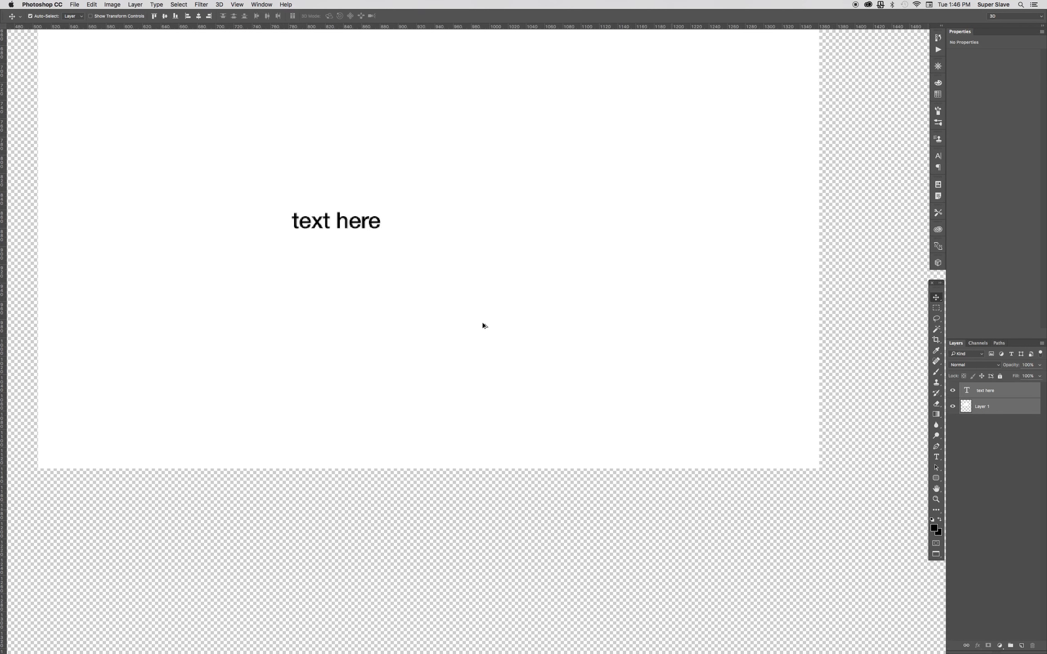
scroll(482, 325, "down", 5)
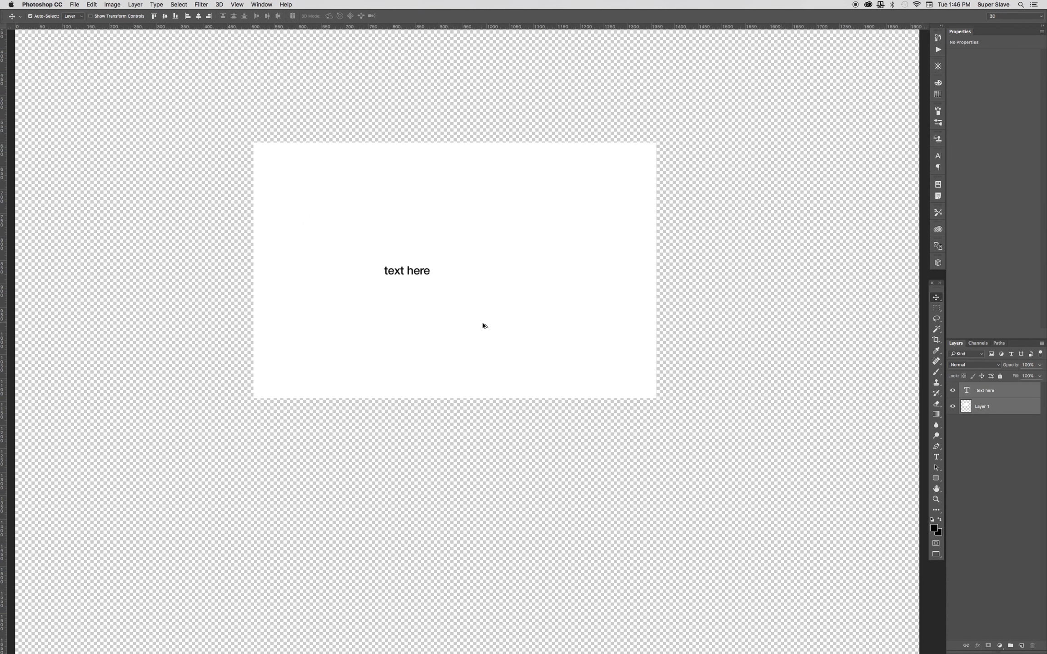
scroll(480, 306, "up", 2)
scroll(481, 306, "left", 2)
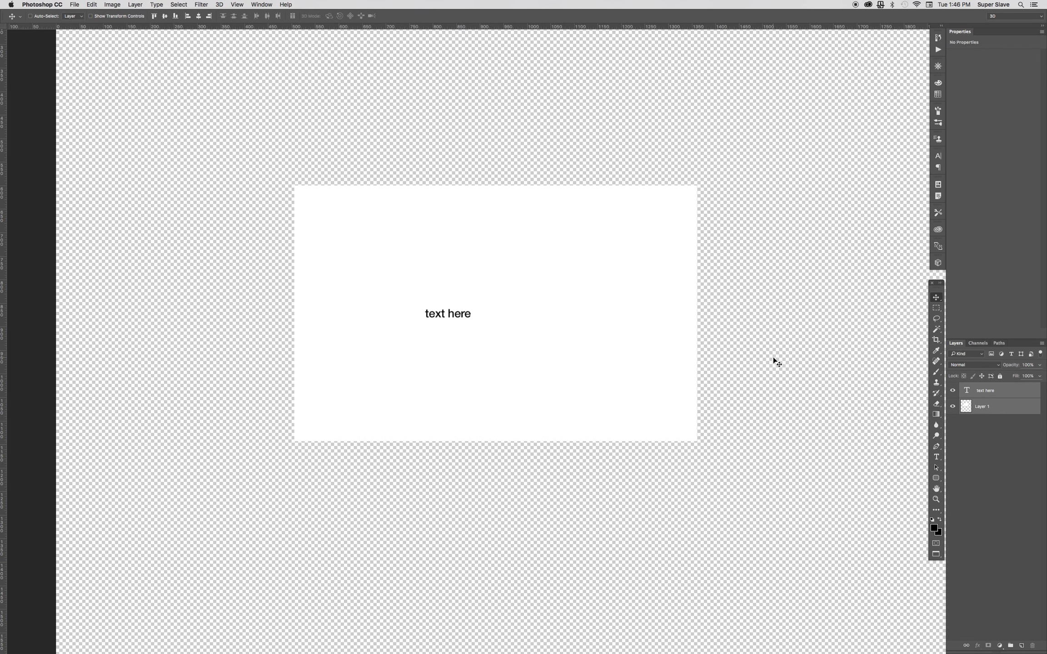
Activate Photoshop's Zoom tool, switch to Adobe XD and pan the canvas to show the "Get started with XD" artboard.
key("z")
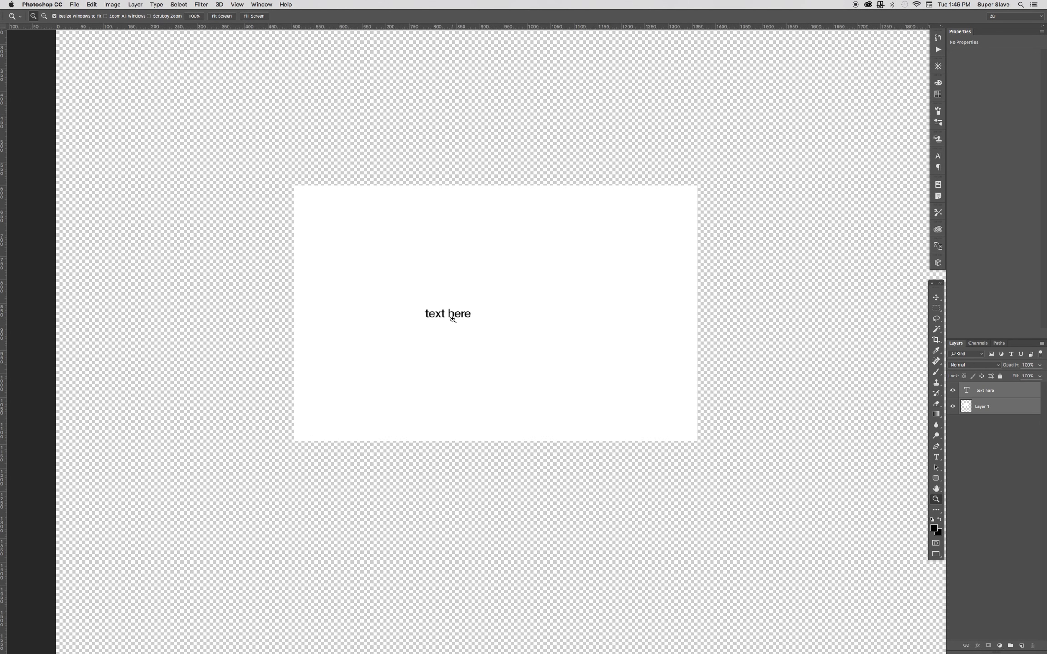
key("super+Tab")
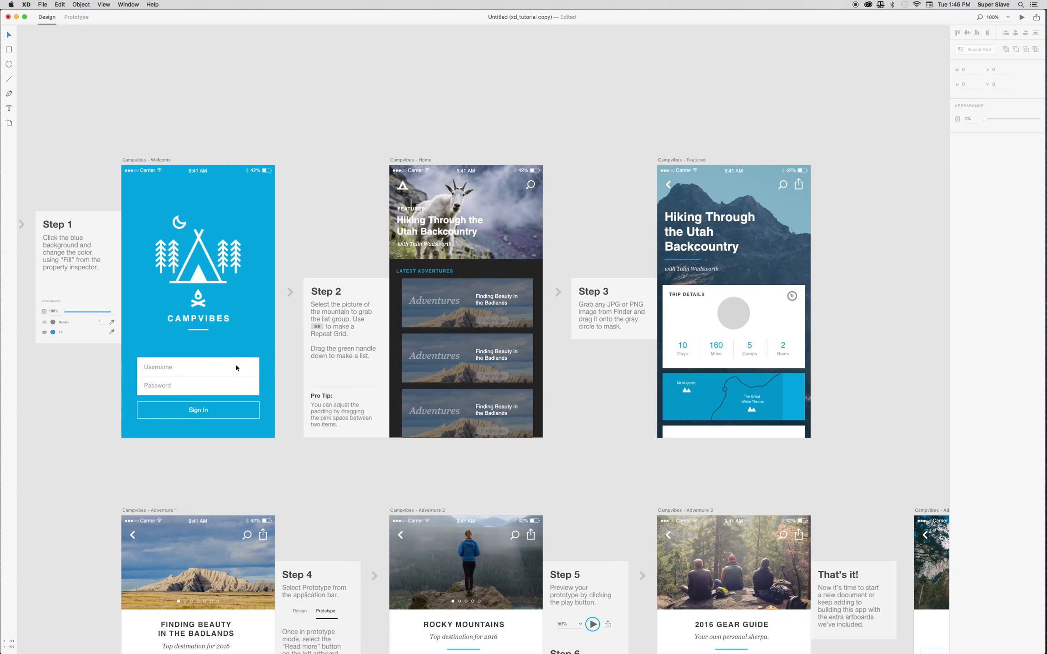
key("space")
left_click_drag(153, 282, 354, 284)
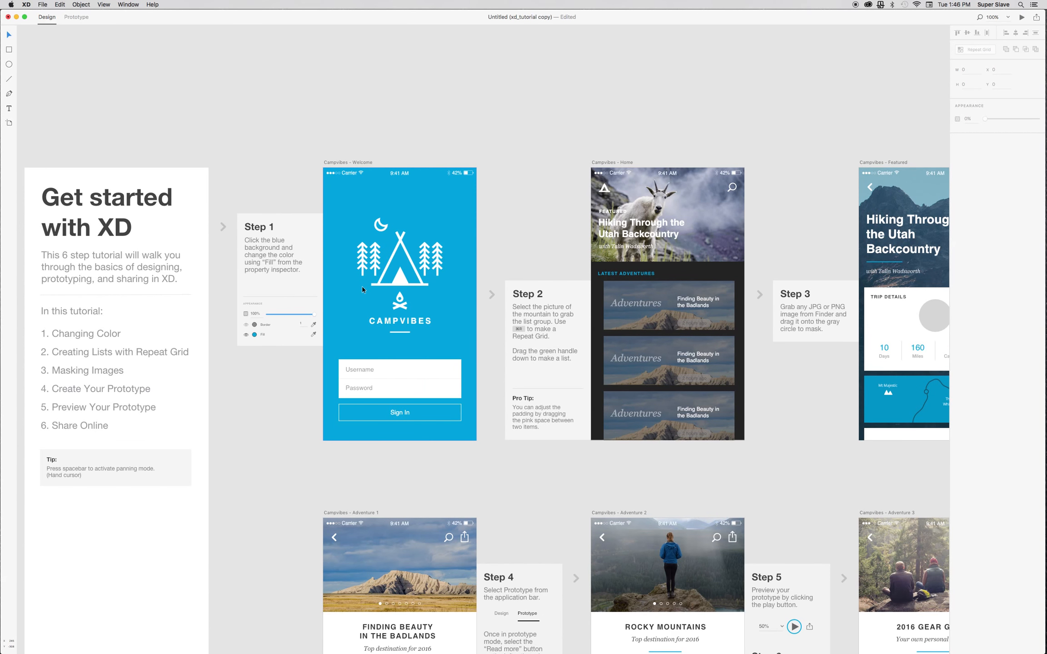
Zoom in on the Campvibes Welcome artboard and zoom back out to an overview of both artboard rows.
scroll(362, 285, "up", 5)
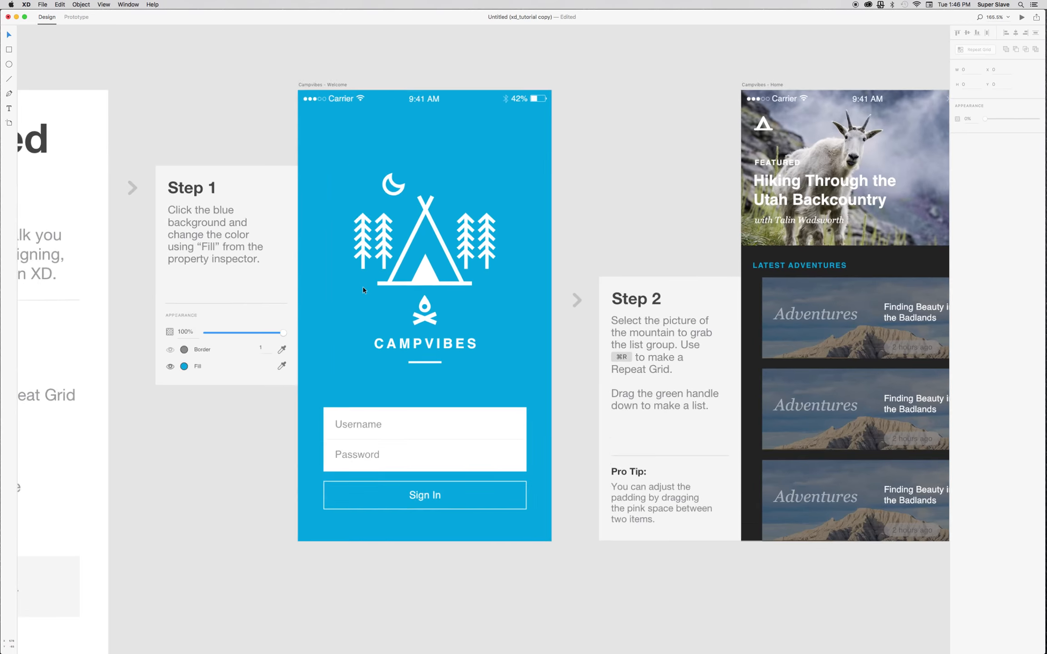
scroll(362, 286, "up", 4)
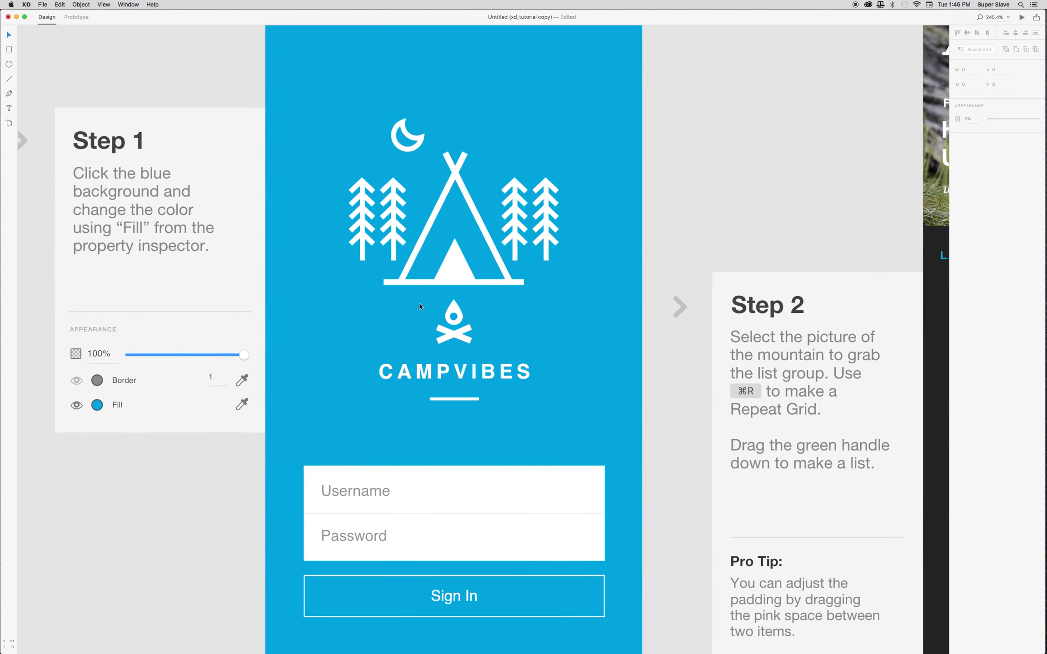
key("super+0")
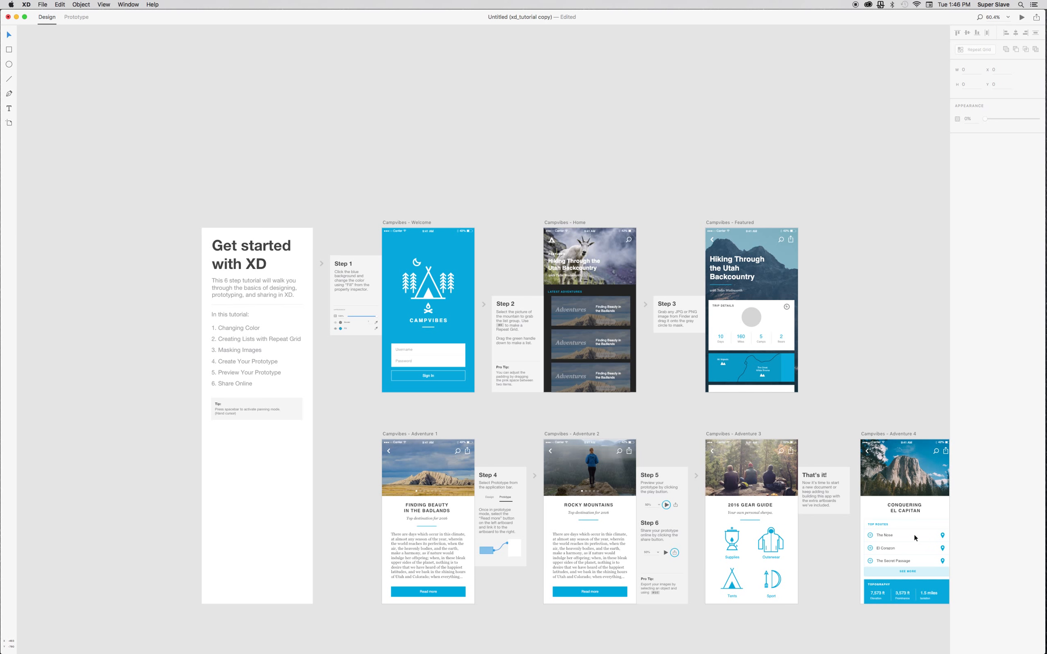
Zoom in closely on the Top Routes list of the Campvibes Adventure 4 artboard.
left_click_drag(926, 540, 838, 511)
scroll(846, 512, "up", 10)
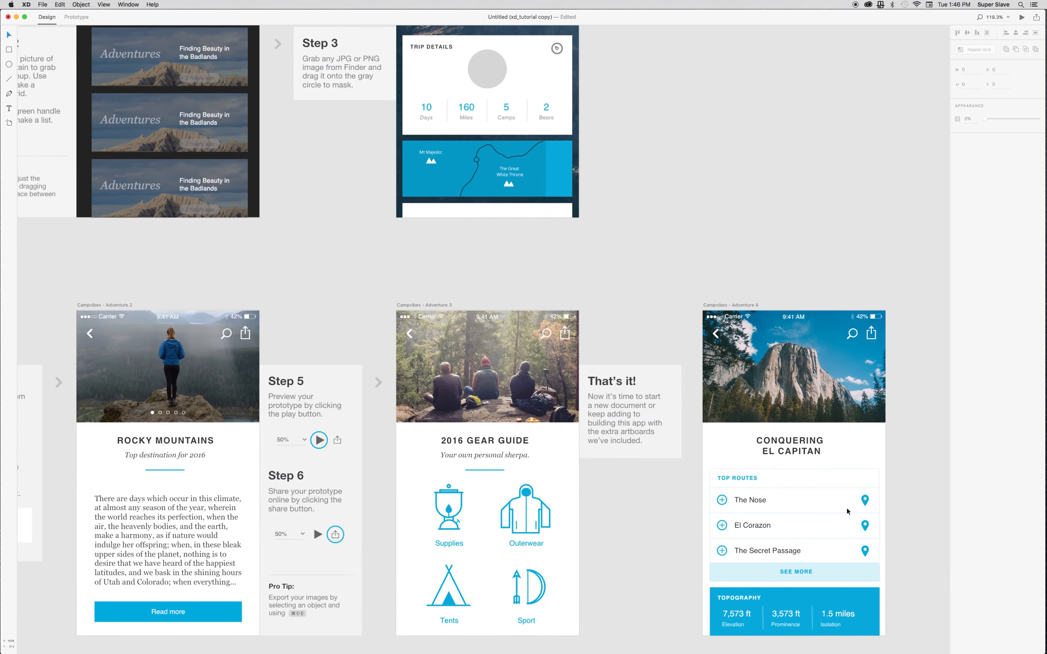
scroll(867, 551, "up", 6)
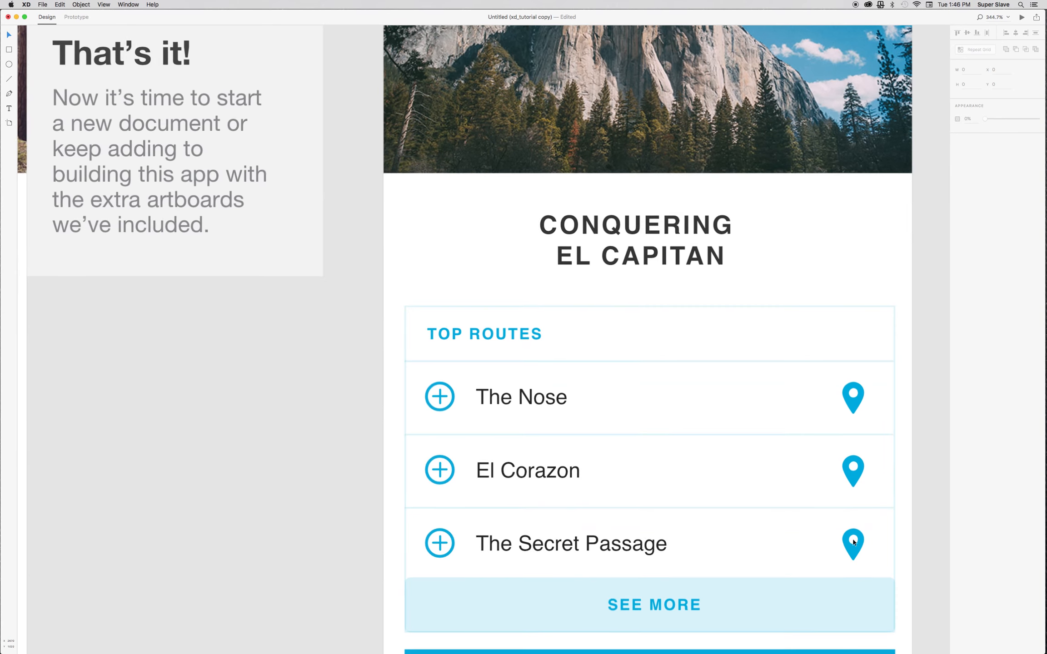
scroll(851, 542, "up", 2)
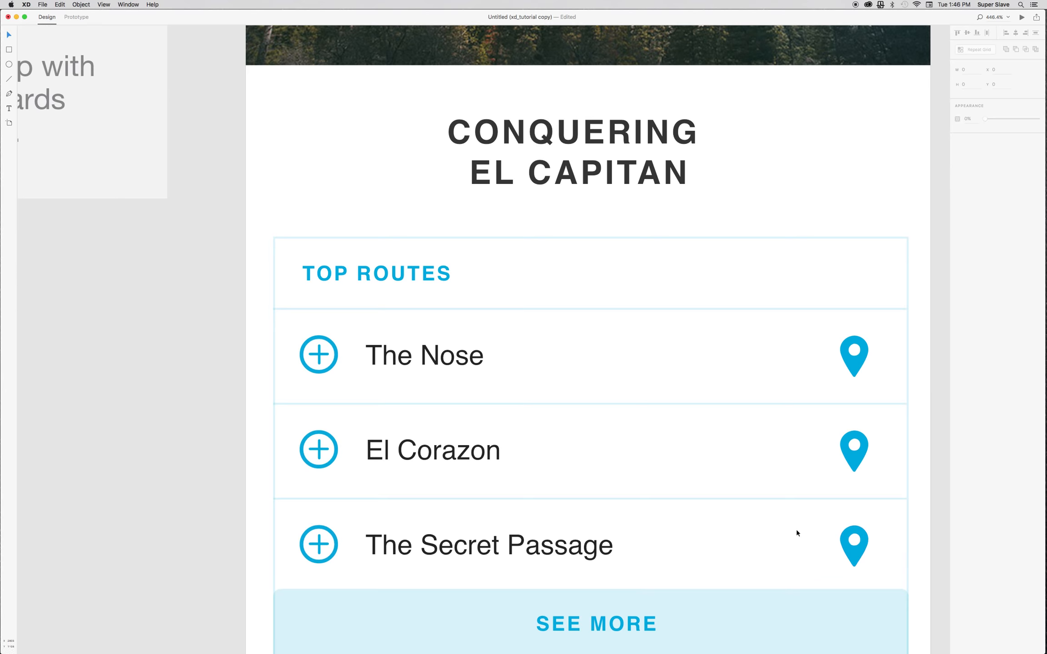
Zoom back out gradually from the Top Routes list until the Adventure 3 and Adventure 4 artboards fit in view.
scroll(795, 529, "down", 4)
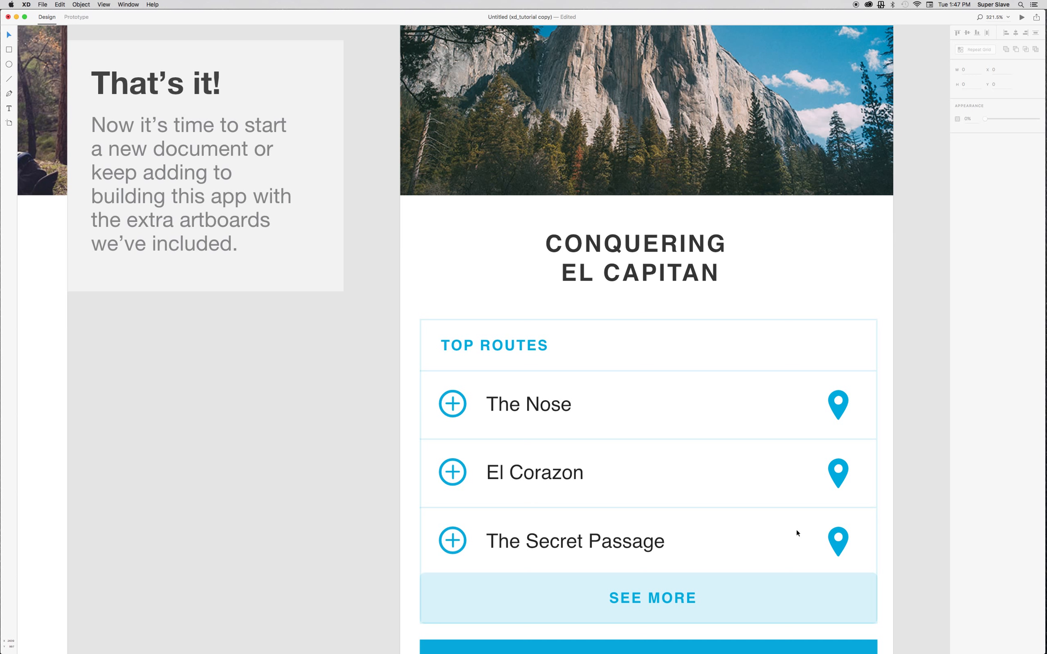
scroll(653, 488, "down", 2)
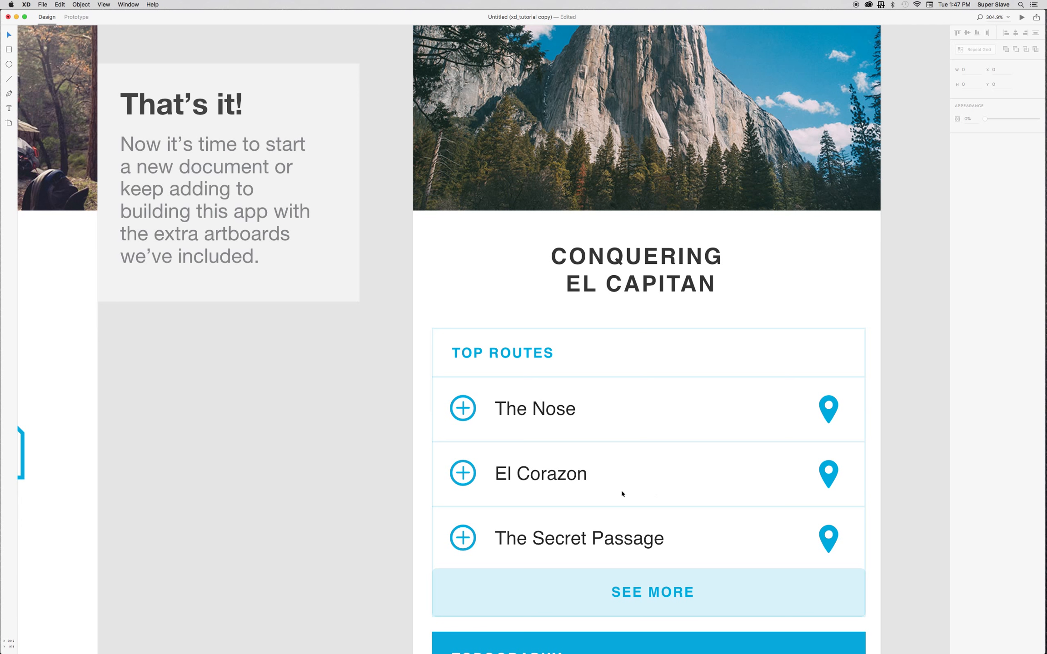
scroll(590, 486, "down", 10)
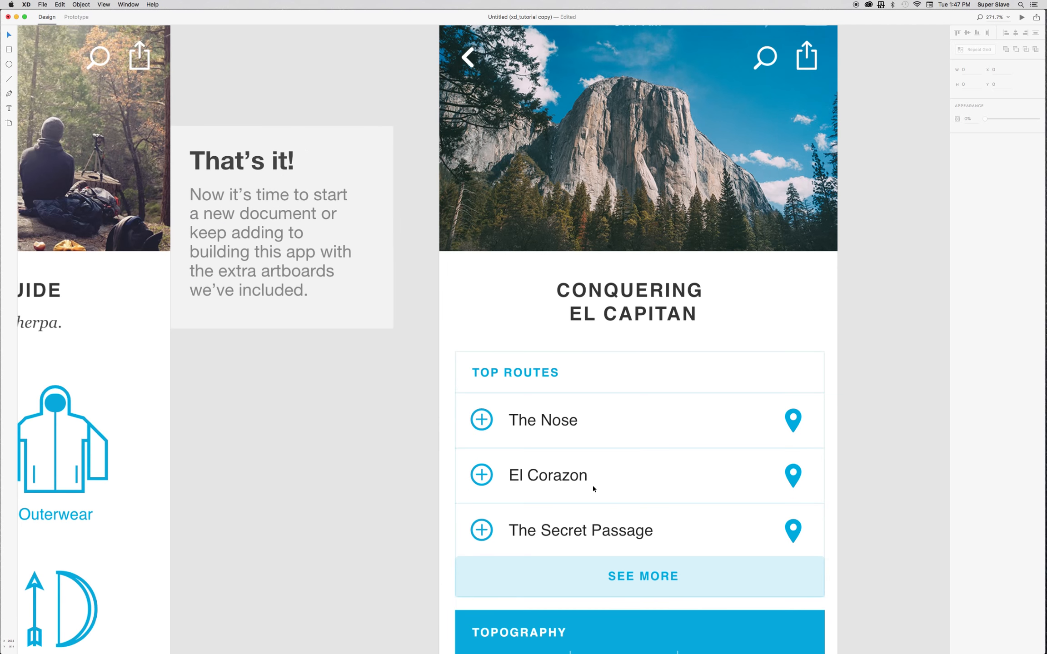
scroll(518, 483, "down", 6)
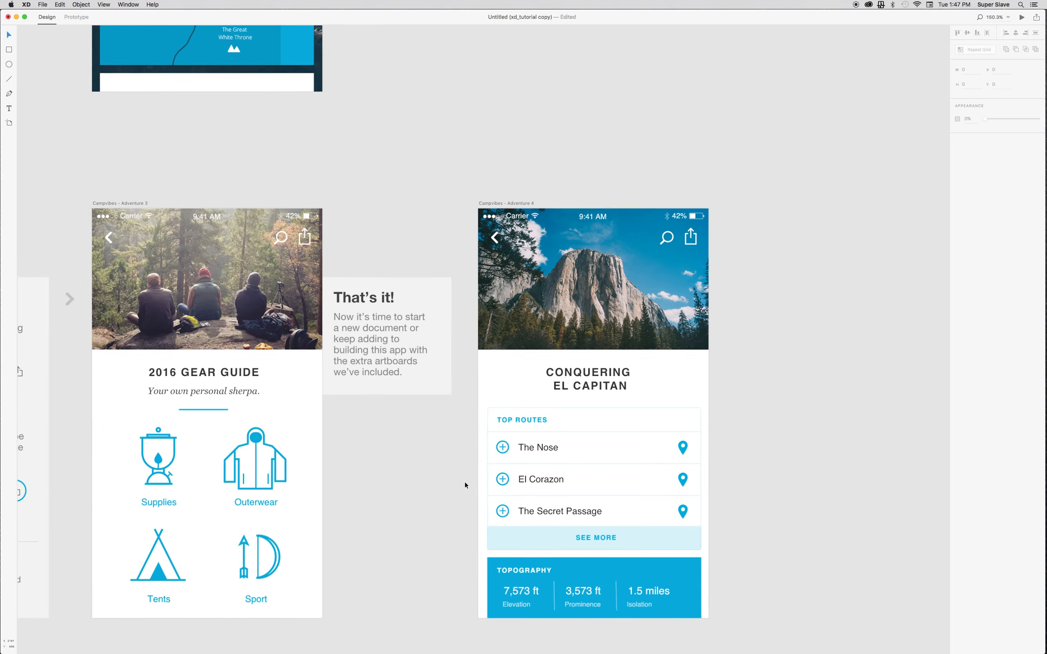
scroll(443, 480, "down", 2)
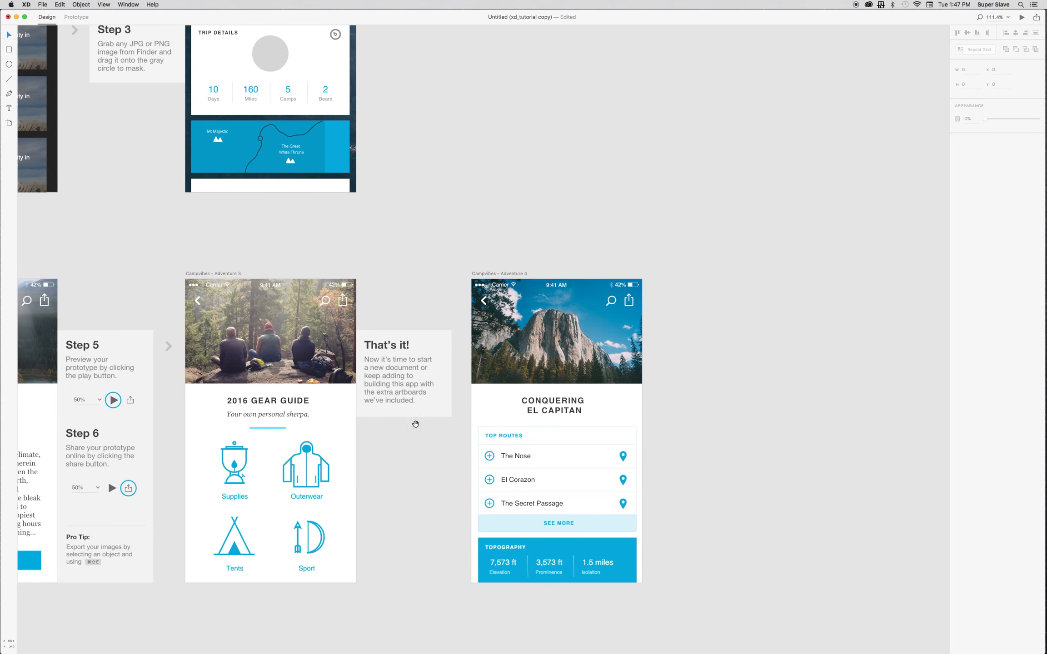
Pan across the Campvibes artboards while zooming out until both rows, from Welcome to Adventure 4, are in view.
scroll(726, 397, "left", 10)
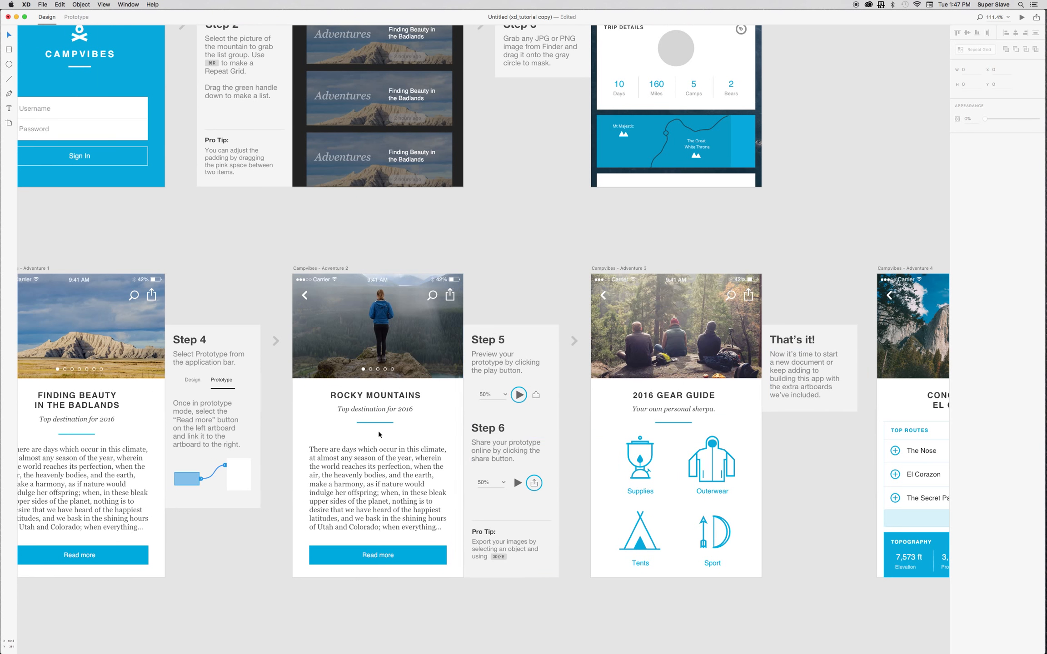
scroll(499, 382, "down", 2)
left_click_drag(481, 371, 509, 390)
scroll(509, 390, "down", 1)
scroll(509, 390, "up", 3)
scroll(509, 390, "left", 3)
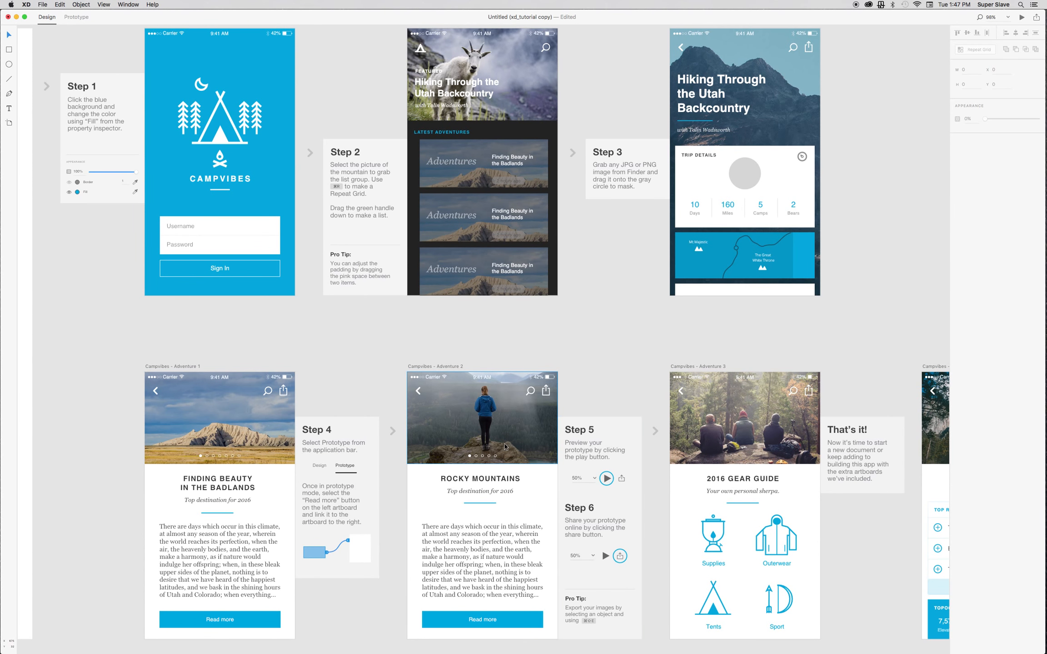
scroll(498, 450, "down", 1)
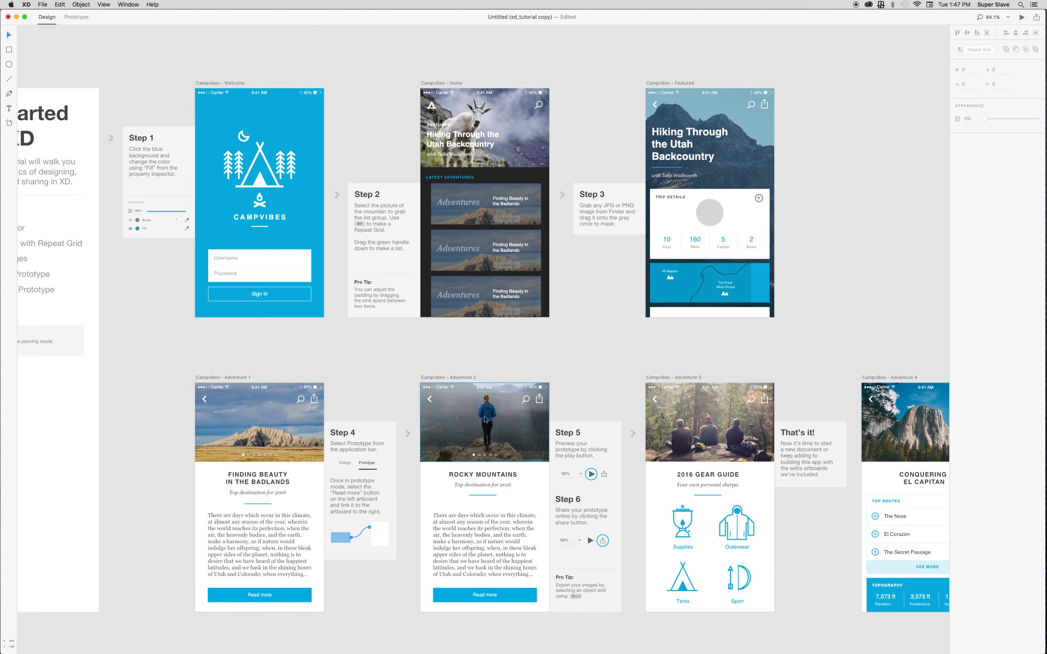
scroll(545, 437, "down", 1)
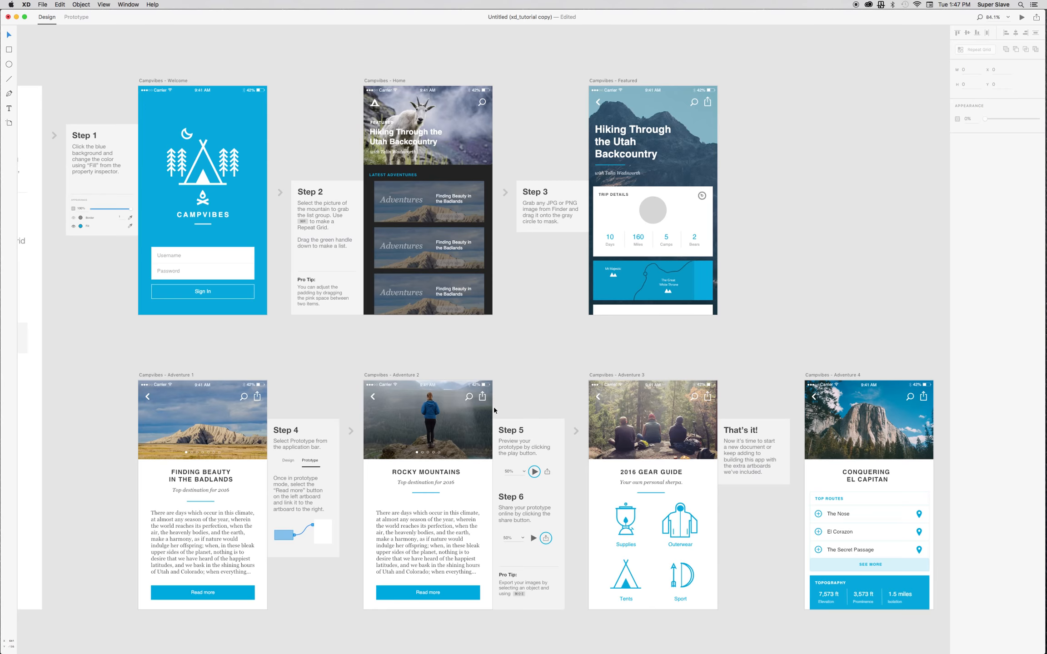
scroll(524, 381, "up", 2)
scroll(524, 381, "left", 1)
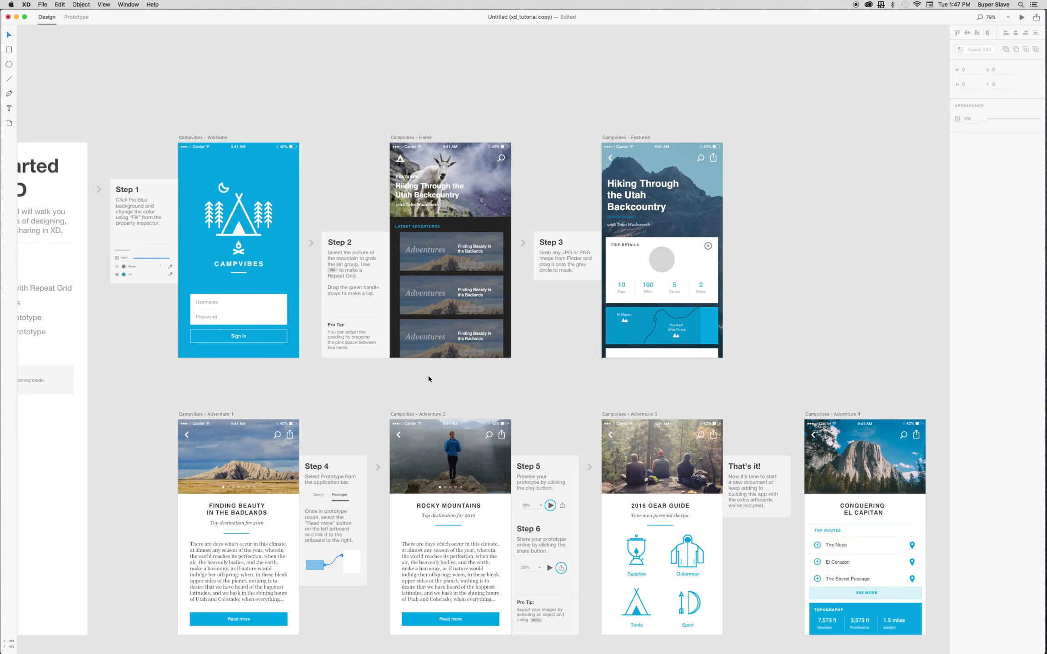
Switch to Photoshop, zoom into a marquee around the white "text here" rectangle and zoom back out to the whole document.
key("super+Tab")
left_click_drag(741, 168, 187, 548)
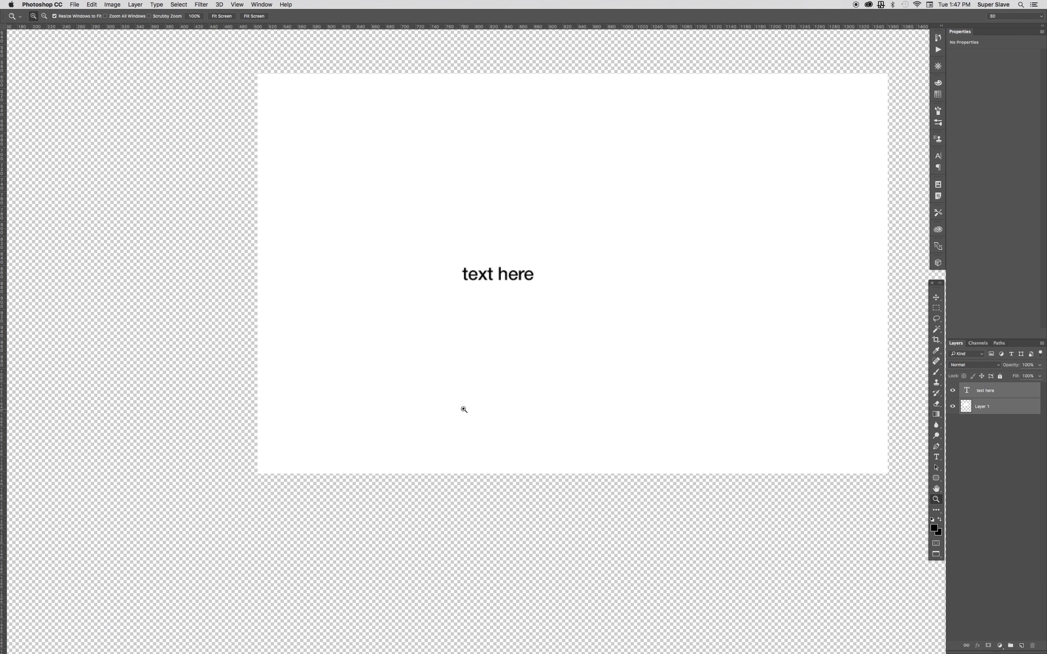
left_click(477, 399, "alt")
left_click(556, 377, "alt")
left_click(568, 388, "alt")
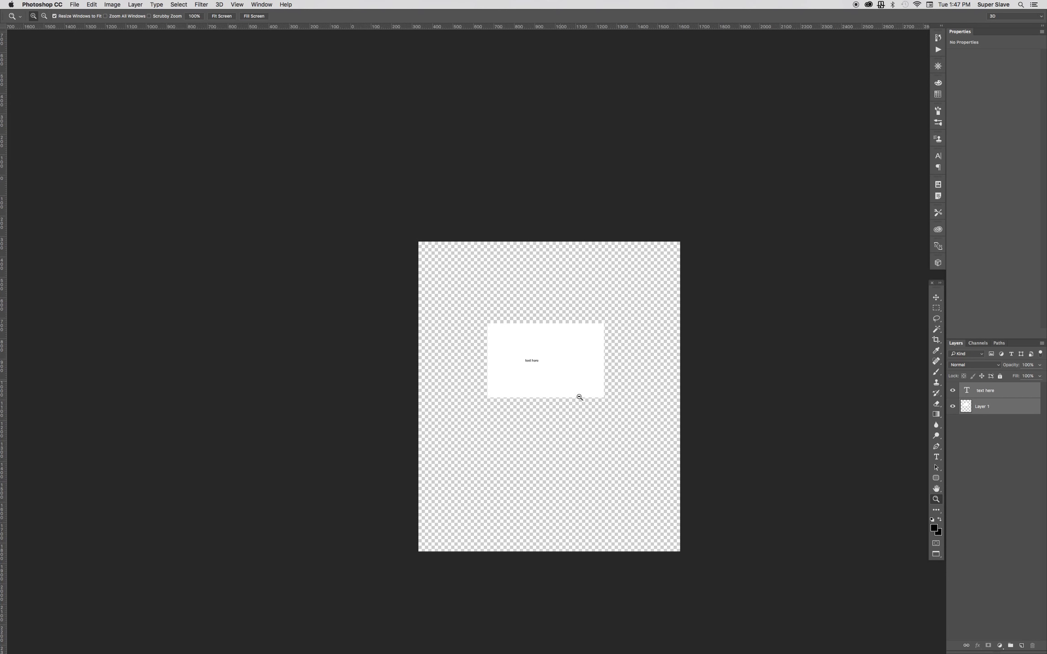
Magnify the "text here" rectangle with another zoom marquee and fit the document back on screen.
left_click(490, 353, "alt")
left_click_drag(533, 341, 362, 437)
key("super+minus")
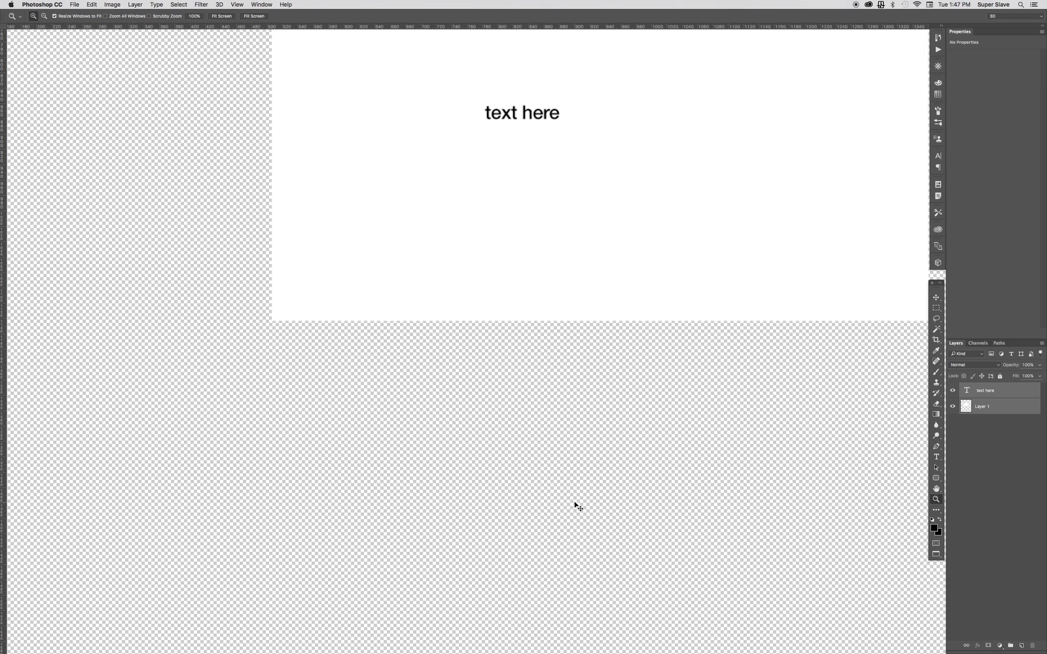
key("super+0")
Switch to Adobe XD, zoom in on the Campvibes Adventure 1 artboard and zoom partway back out.
key("super+Tab")
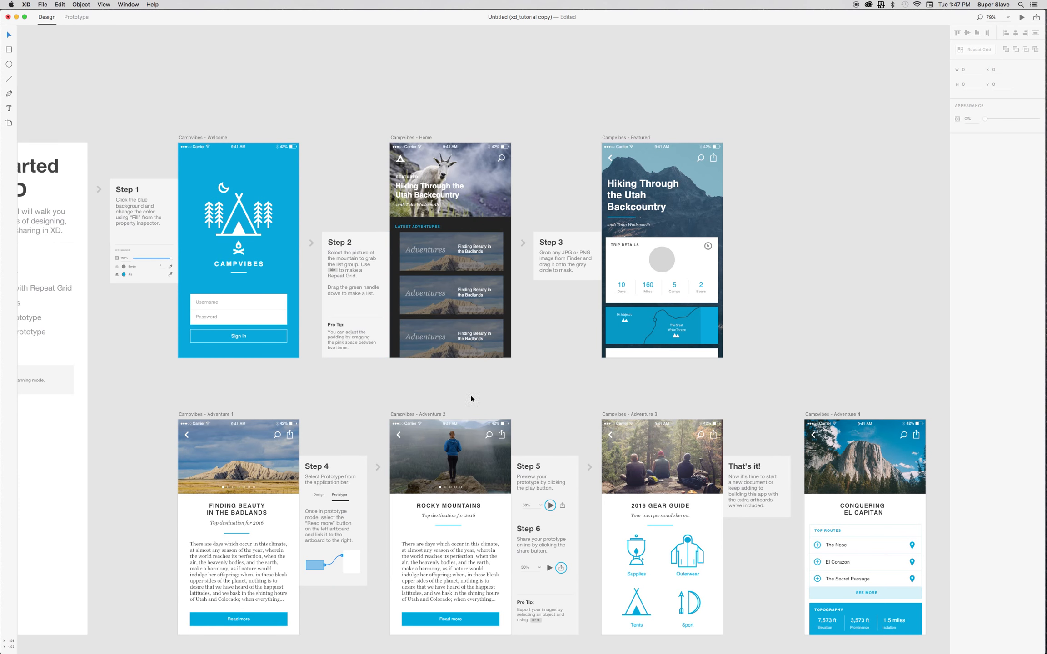
scroll(210, 530, "up", 10)
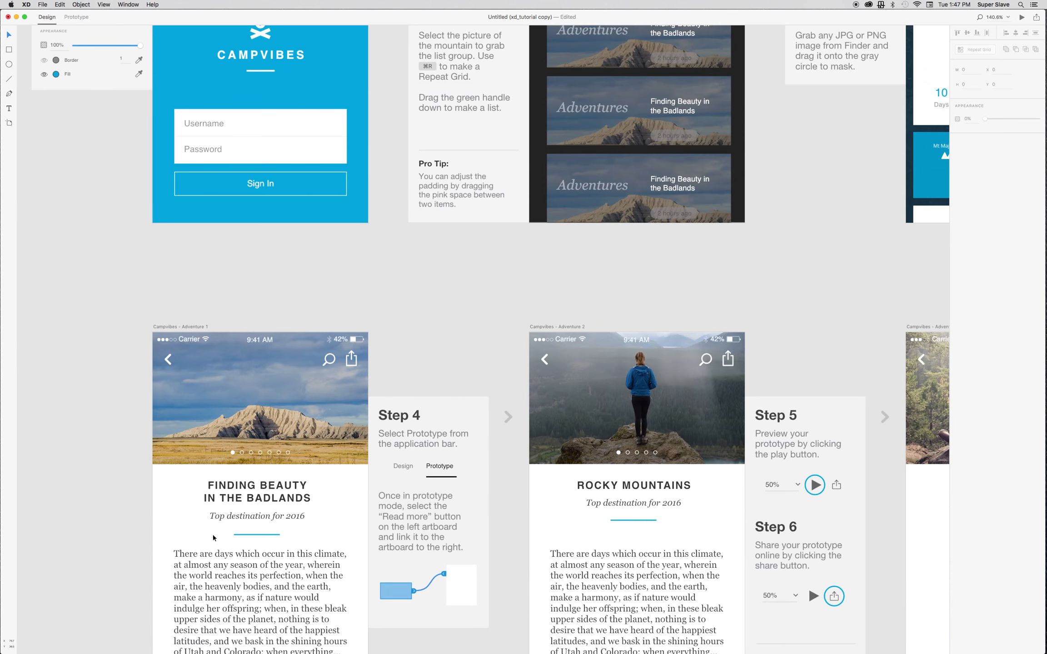
scroll(317, 440, "down", 3)
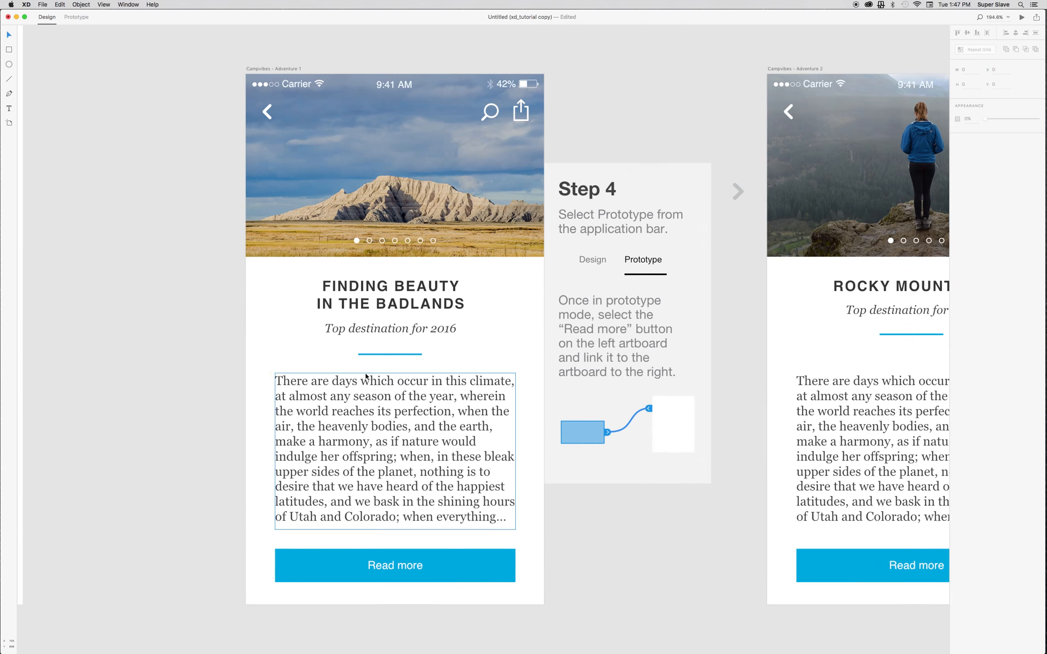
scroll(364, 374, "down", 5)
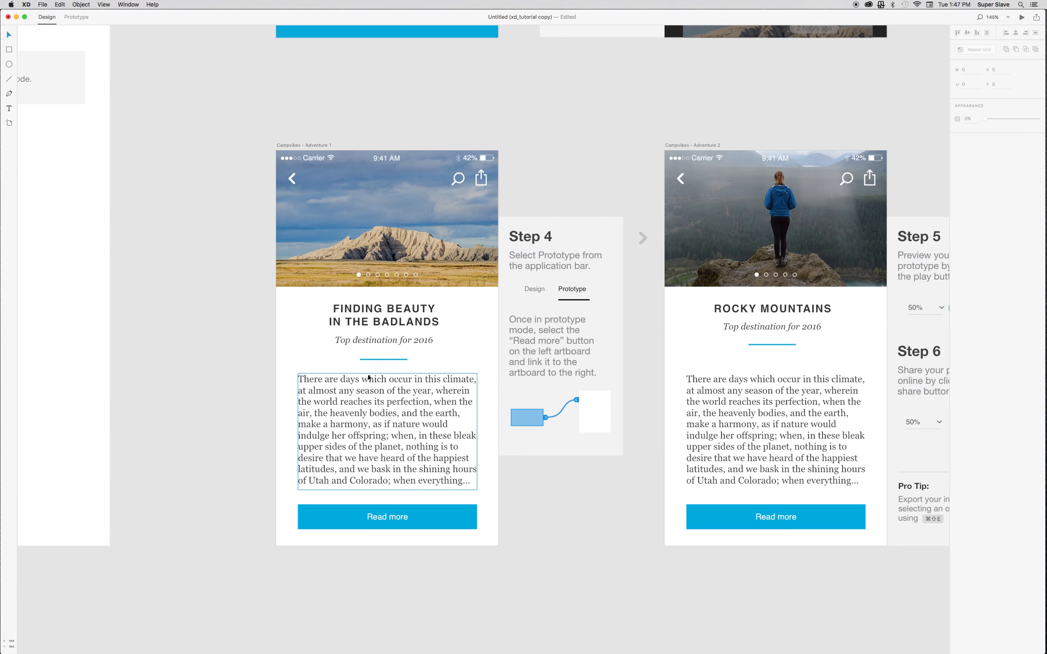
Pan along the lower artboard row to Adventure 3 and zoom in on its 2016 Gear Guide.
scroll(364, 373, "down", 3)
scroll(360, 403, "right", 10)
scroll(354, 398, "right", 5)
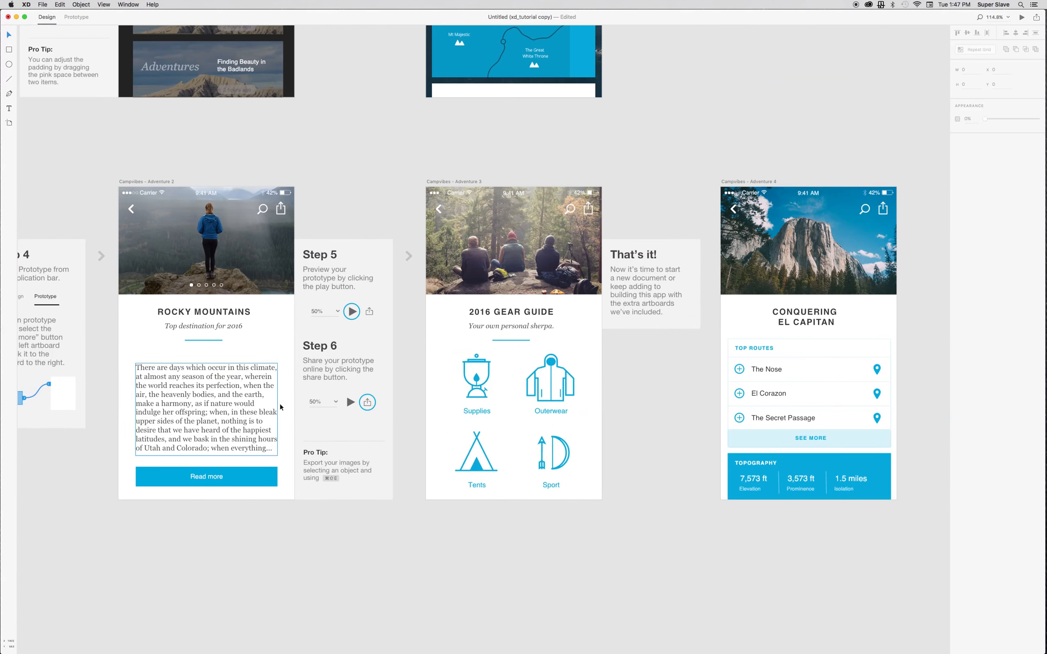
scroll(519, 367, "up", 5)
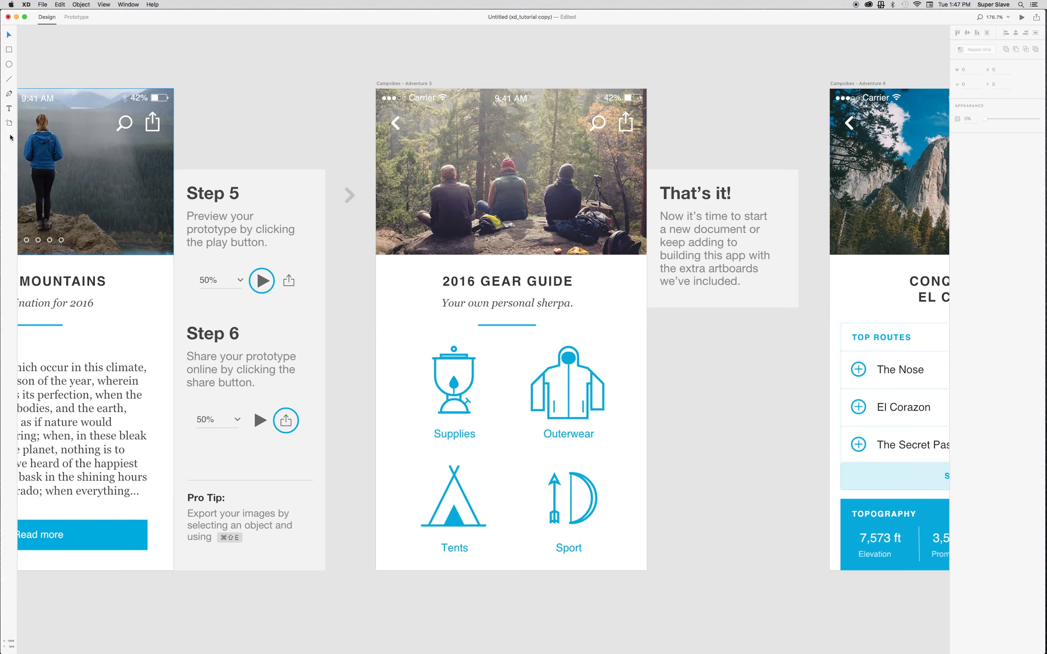
Switch to Photoshop and adjust the magnification of the white "text here" rectangle with the Zoom tool.
key("super+Tab")
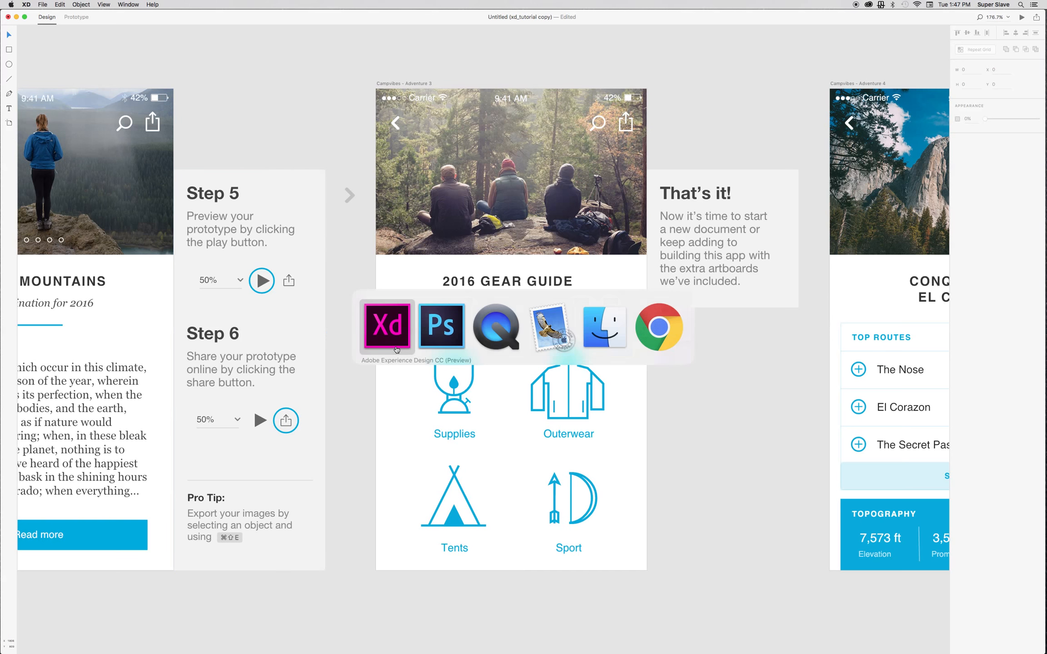
left_click(448, 339)
left_click_drag(397, 420, 333, 420)
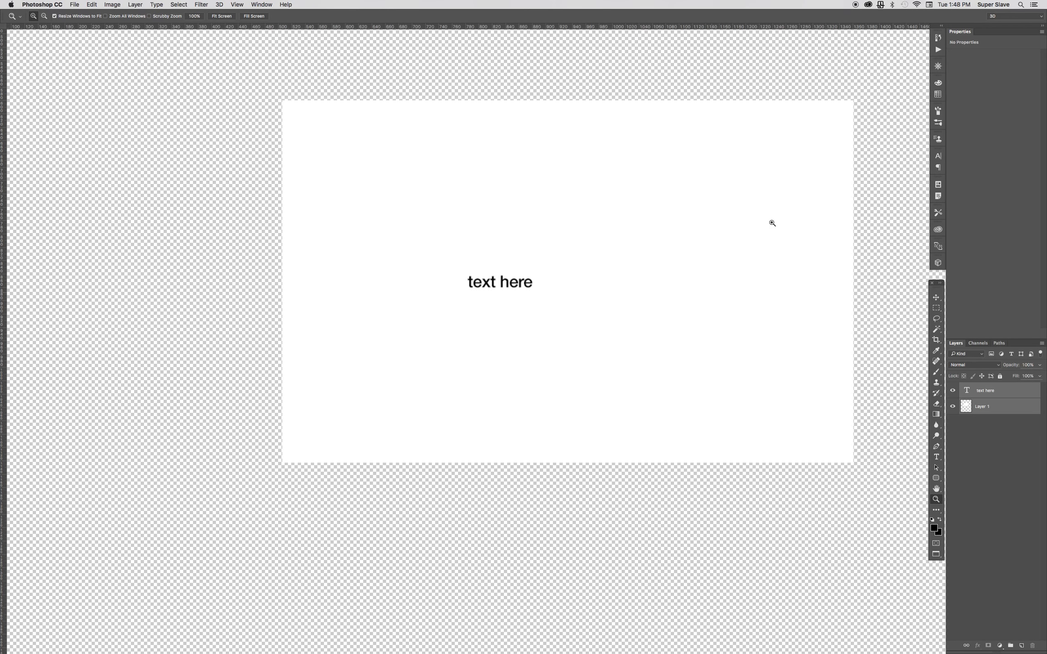